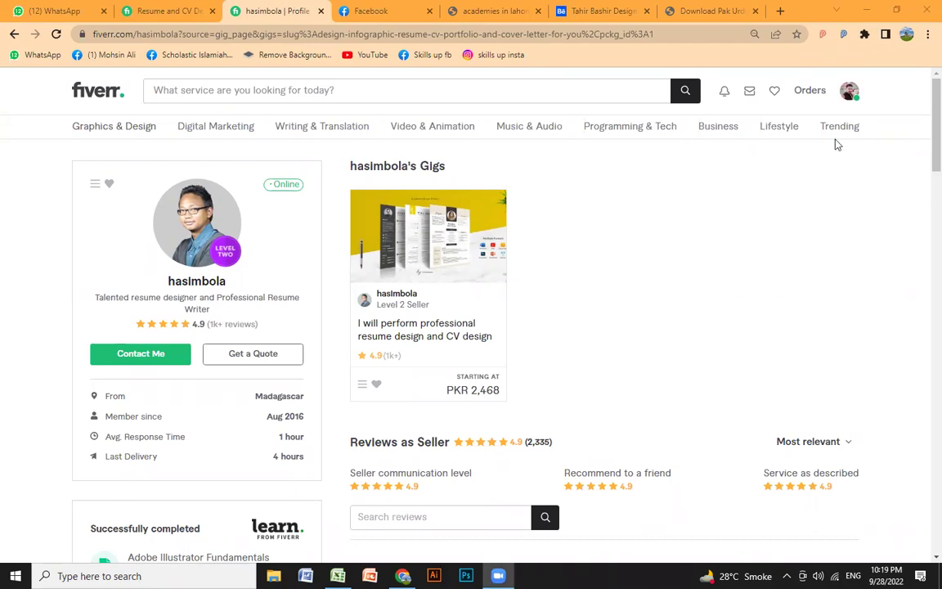
Open the account's own seller profile and review its member details, description, languages, linked accounts, skills, education and certification sections.
click(850, 91)
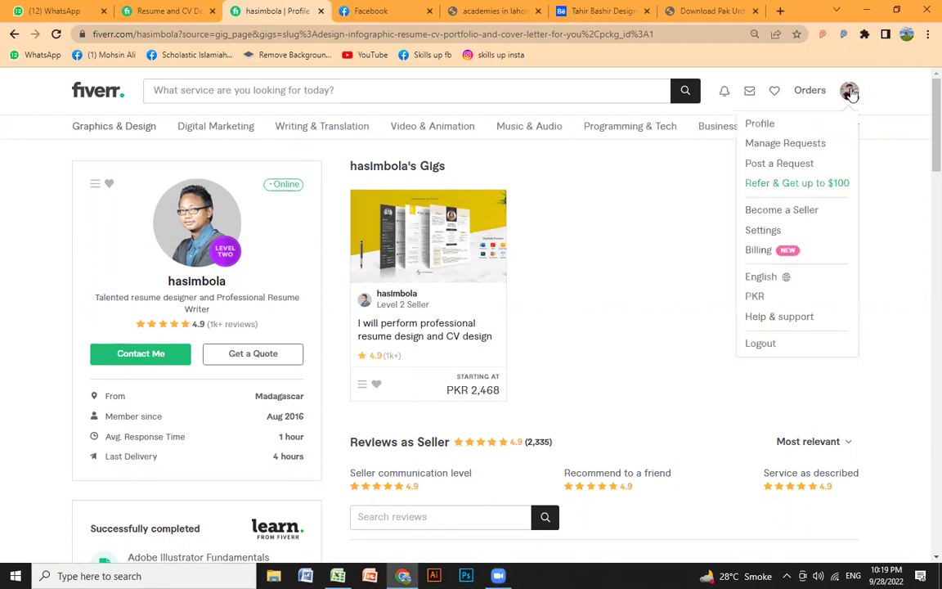
click(759, 124)
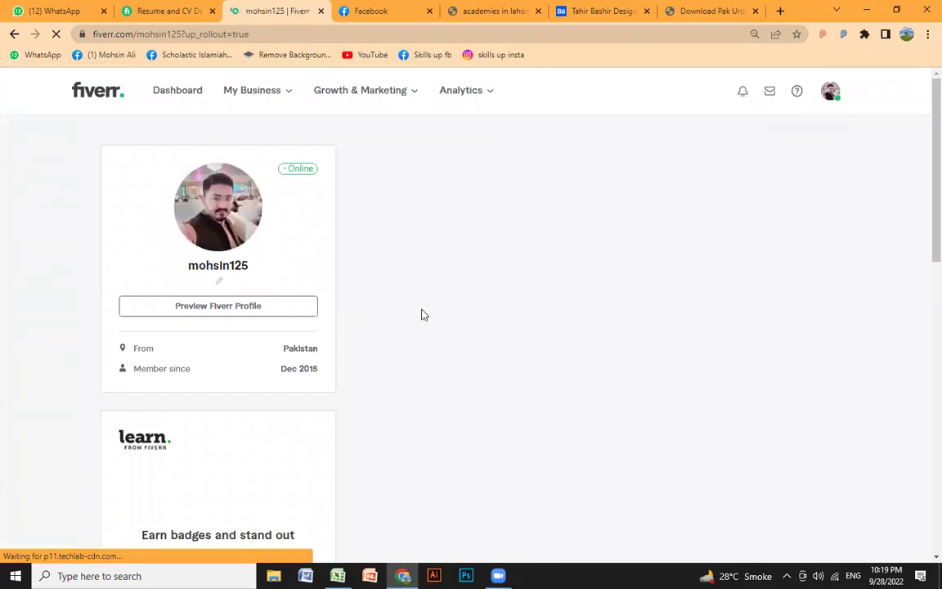
drag(281, 369, 334, 373)
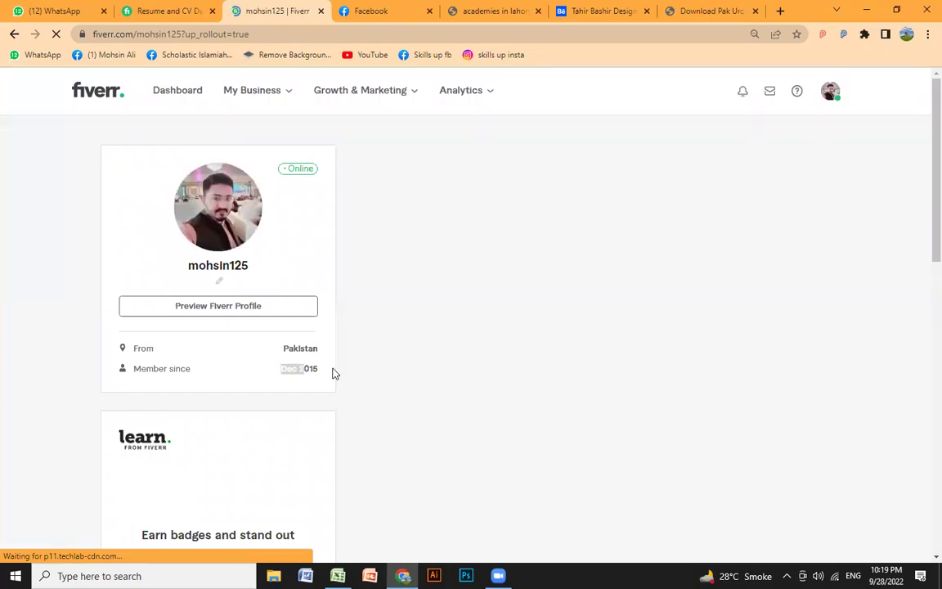
click(399, 184)
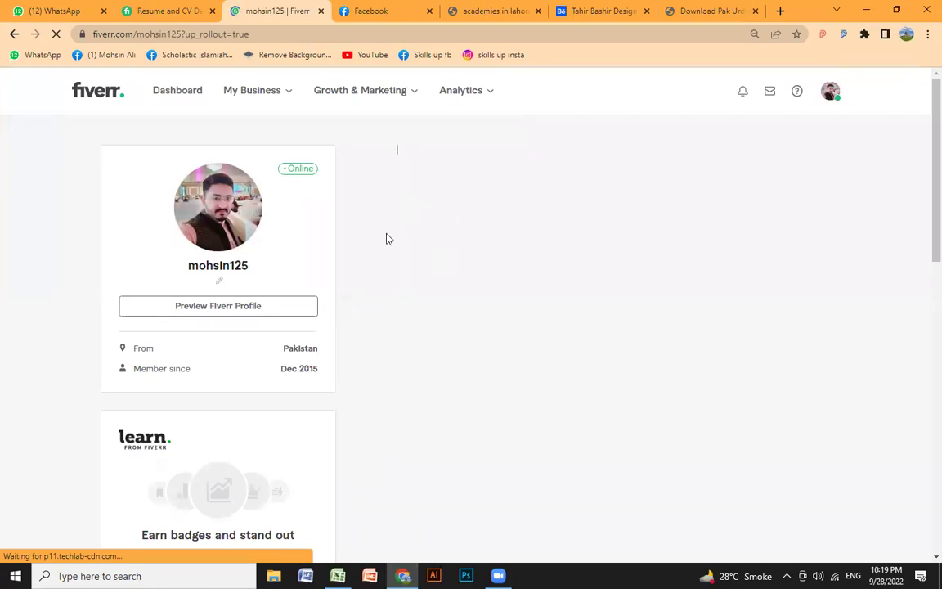
scroll(409, 242, down, 2)
scroll(409, 237, up, 2)
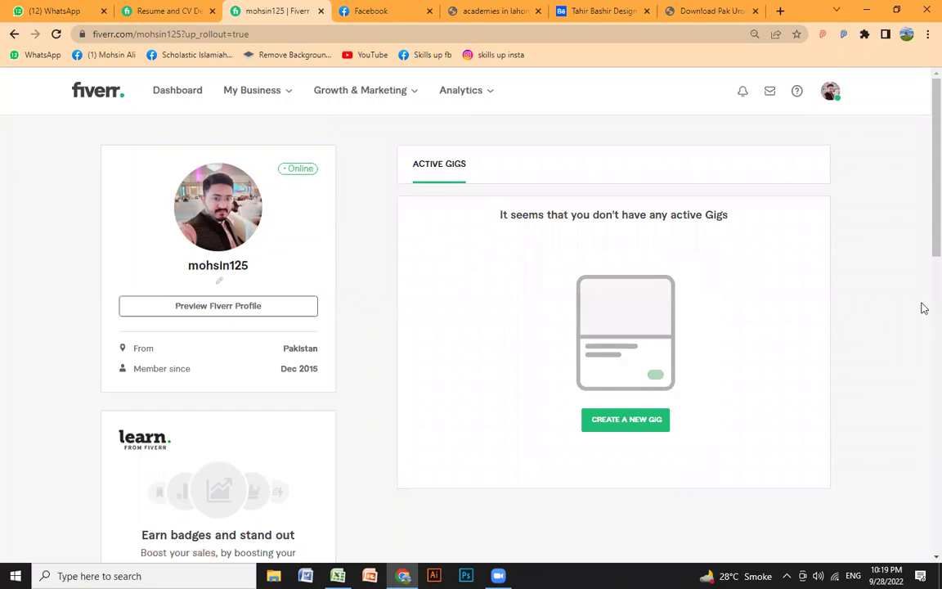
scroll(99, 305, down, 6)
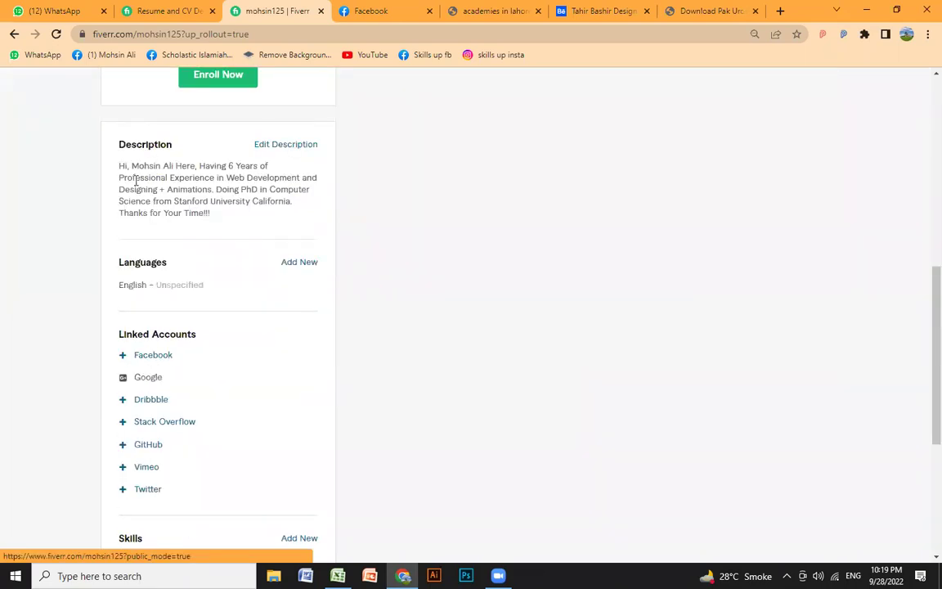
scroll(262, 227, down, 3)
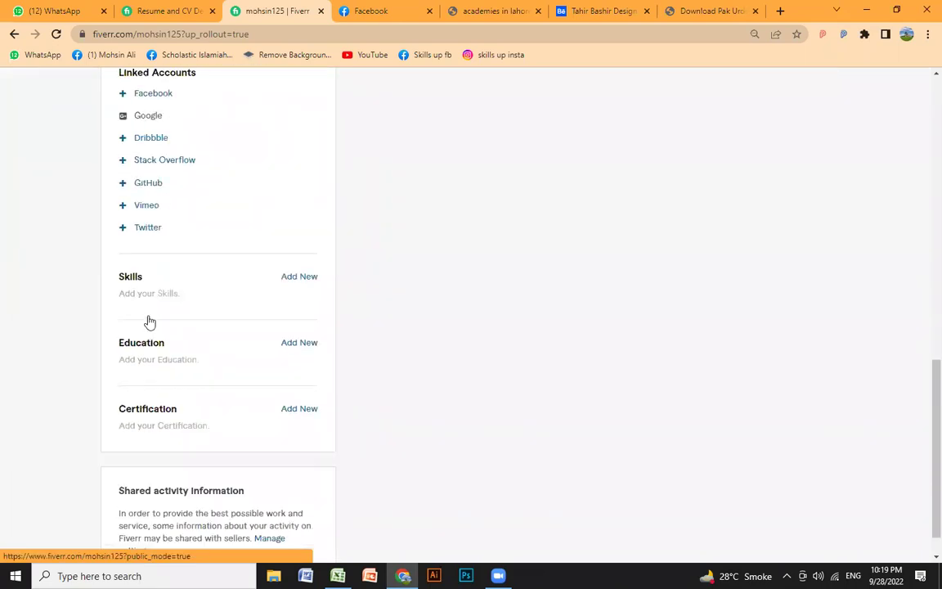
scroll(163, 303, down, 1)
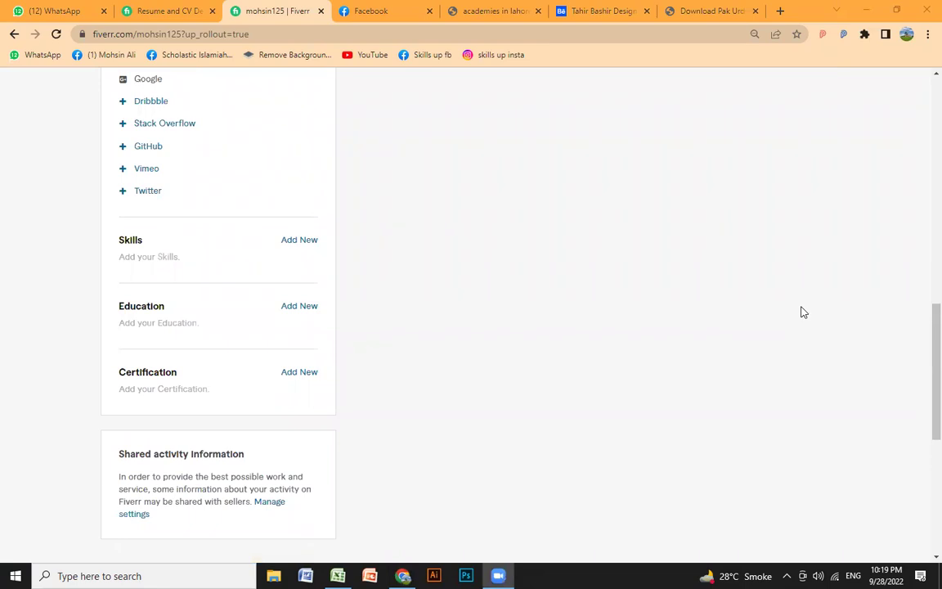
scroll(596, 299, up, 10)
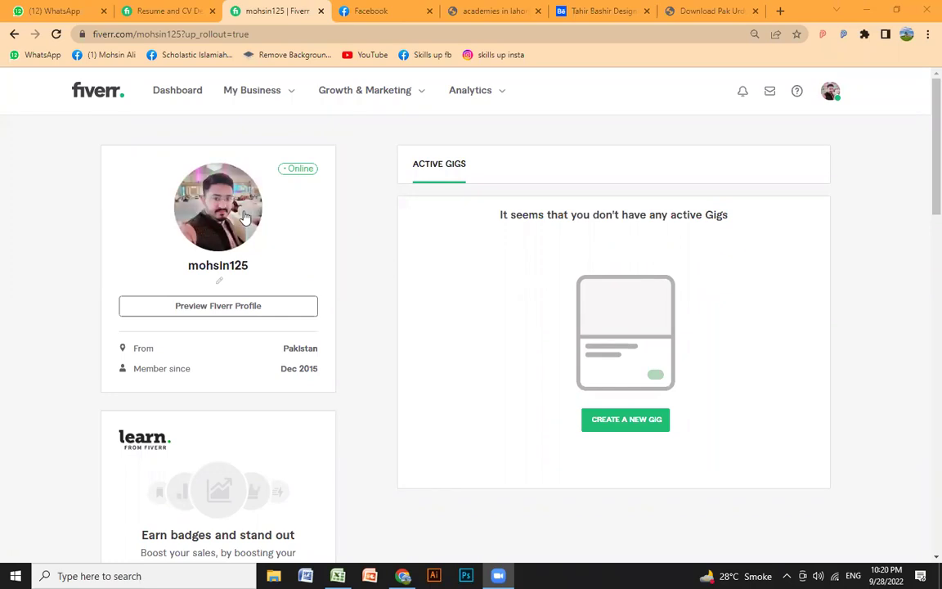
Start creating a new gig from the profile's active gigs area.
mouse_move(239, 217)
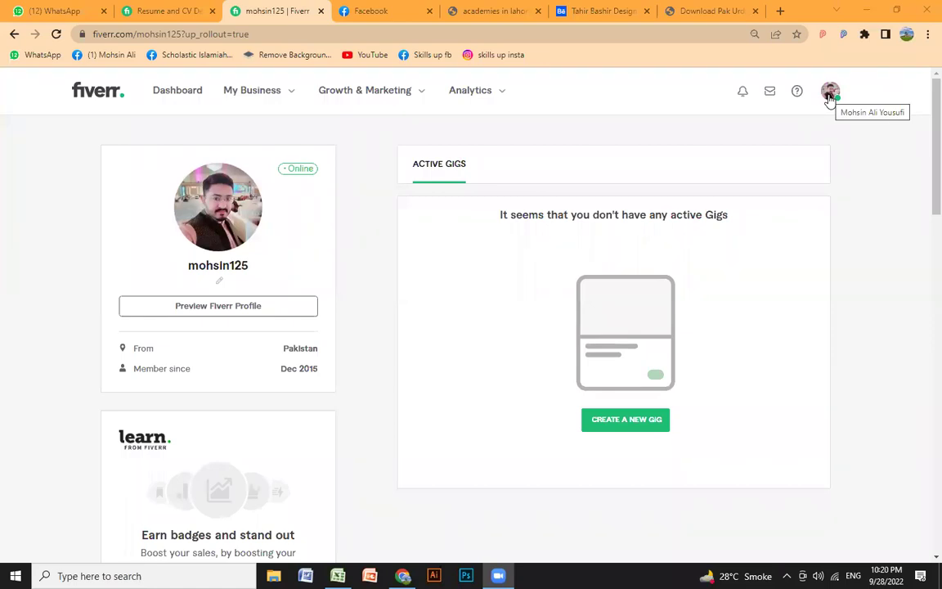
click(644, 425)
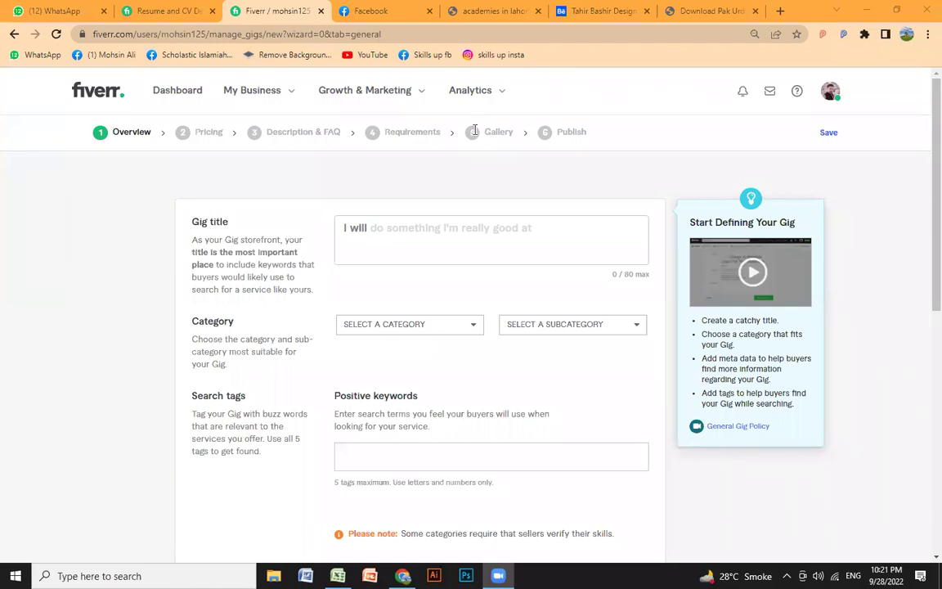
Search Google for "fiver gig cover size" in the browser tab showing the Urdu installer page.
click(712, 11)
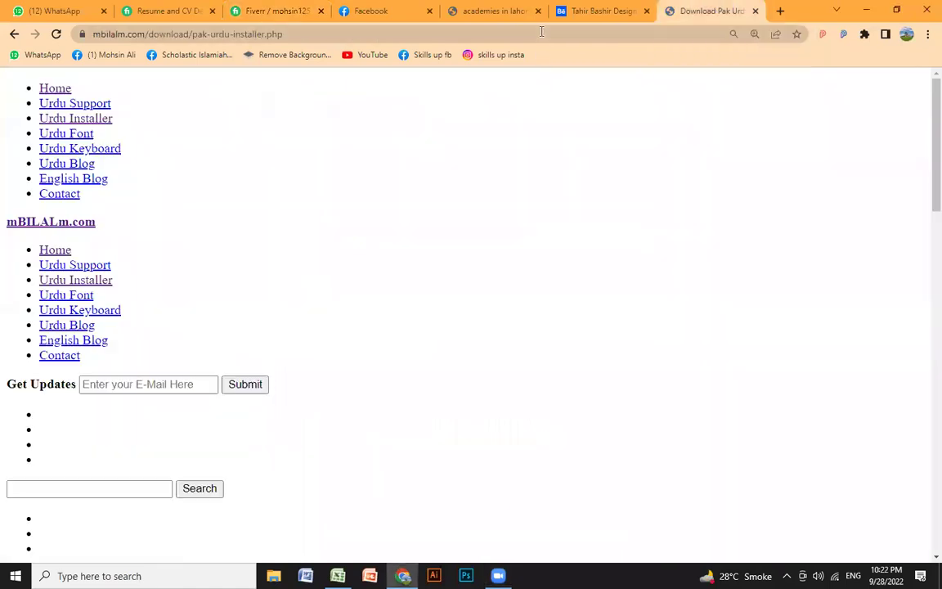
click(541, 32)
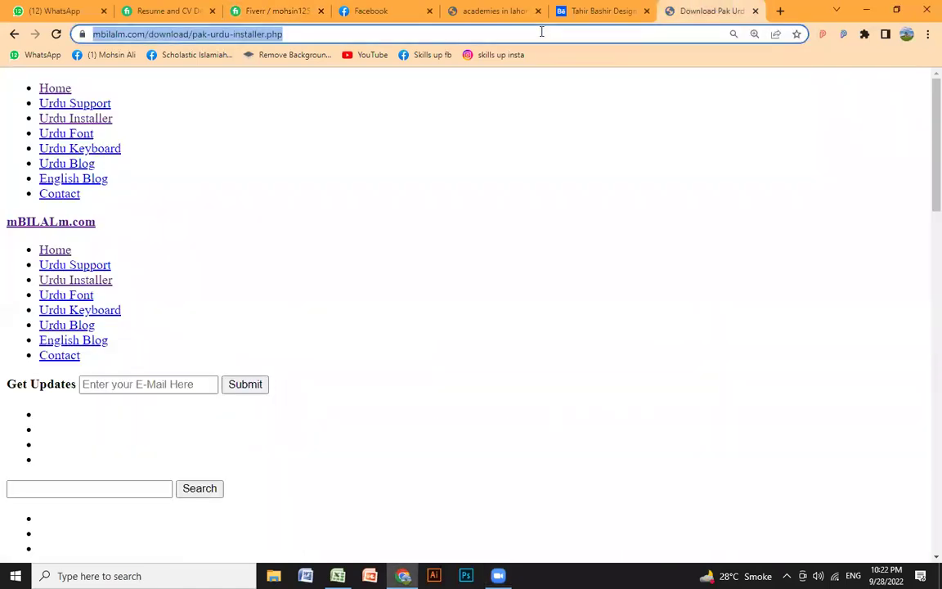
text(fiver f)
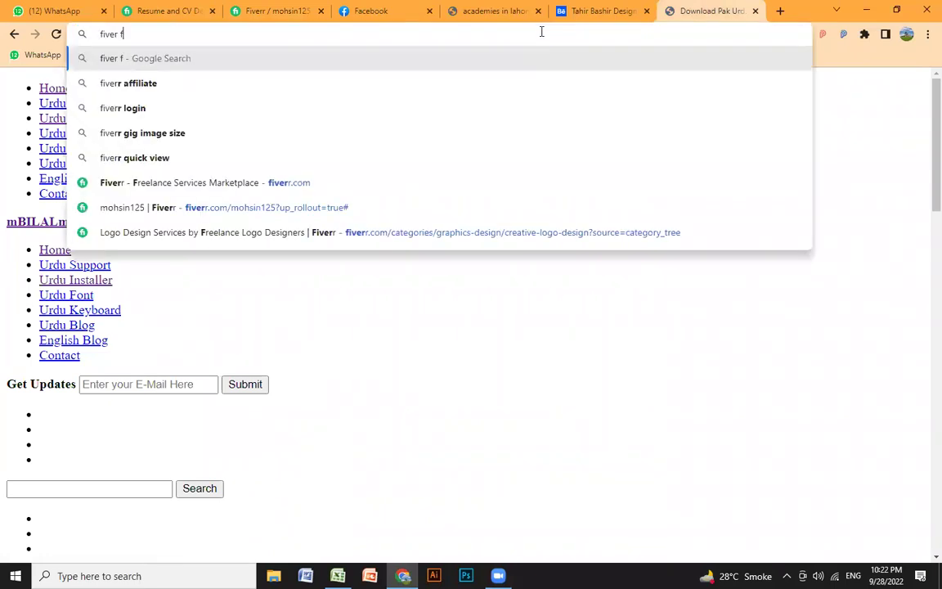
key(BackSpace)
text(gig)
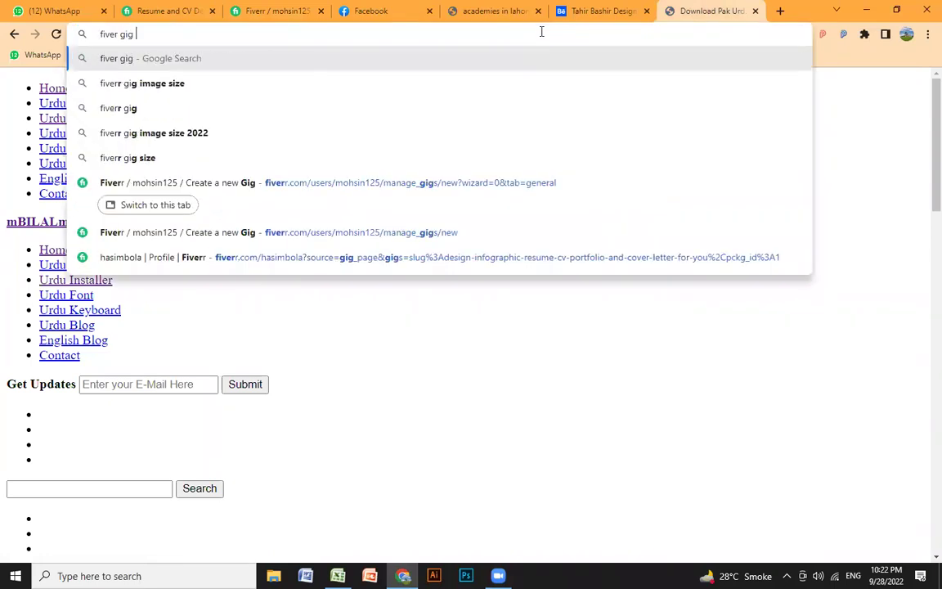
text( c)
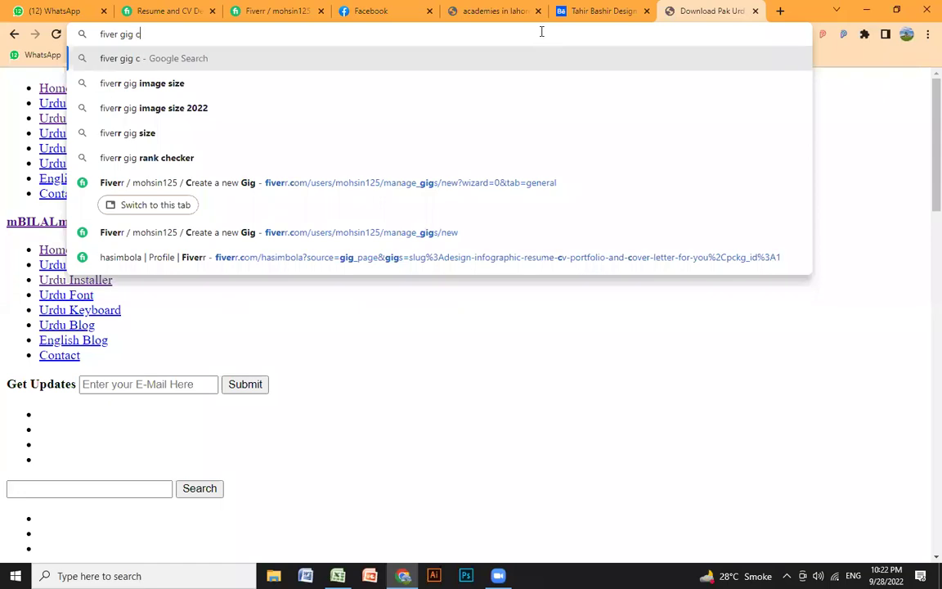
text(over size)
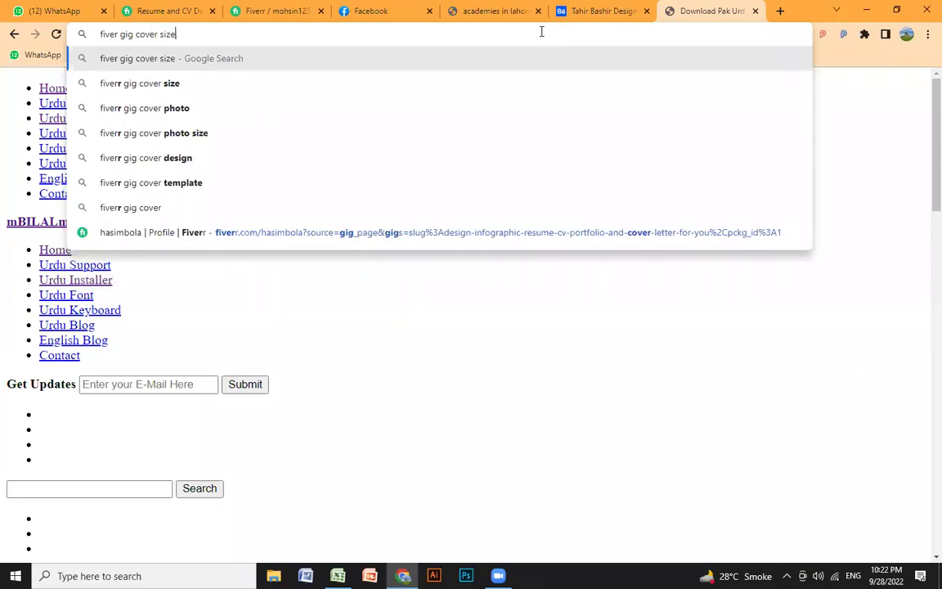
key(Return)
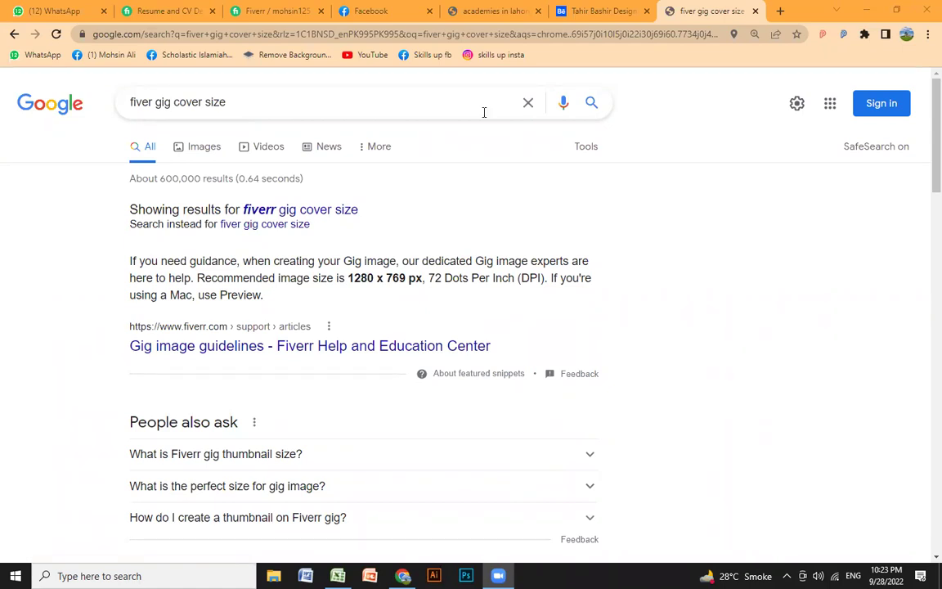
Return to the new gig form and complete the gig title as "I will design 3d logo for school".
click(274, 10)
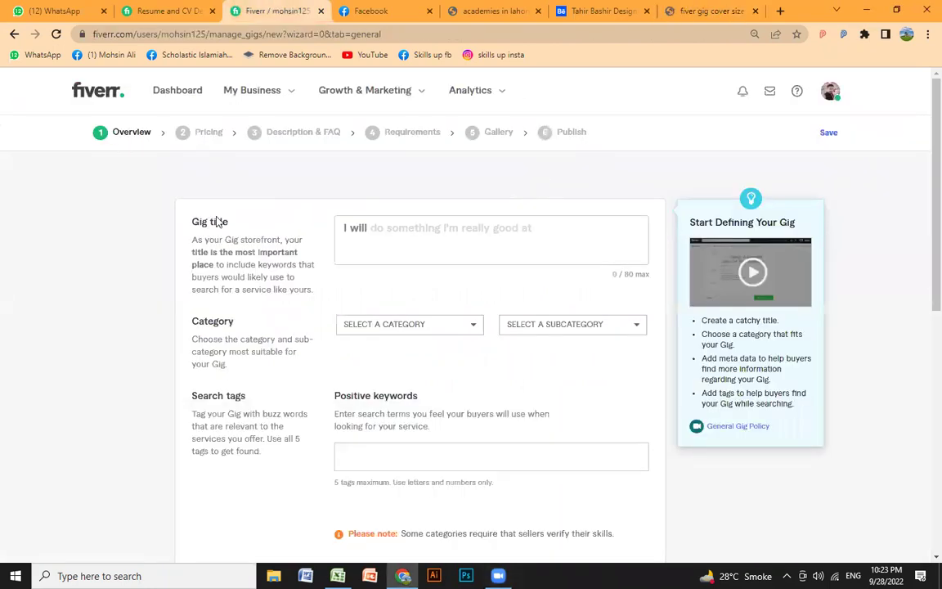
click(415, 235)
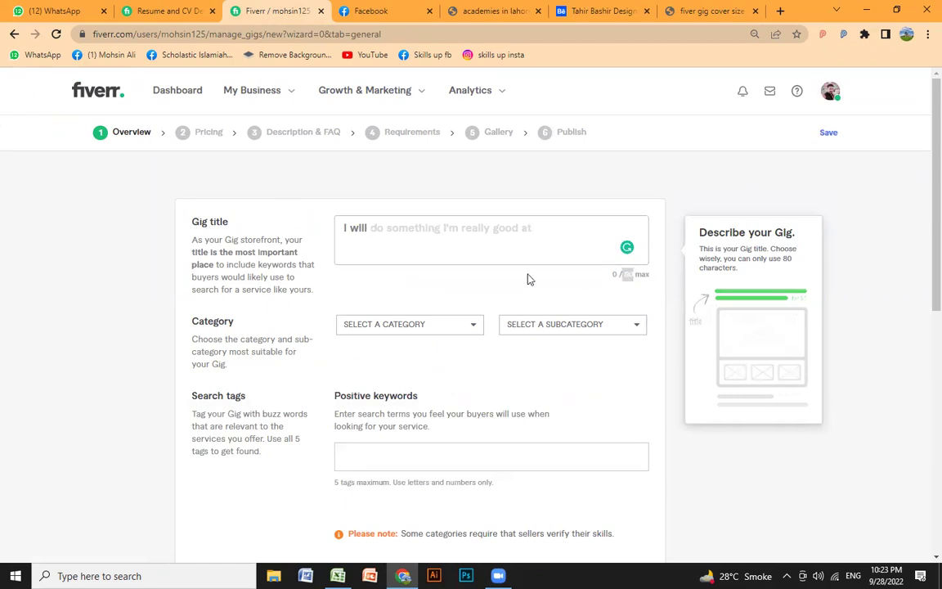
click(528, 237)
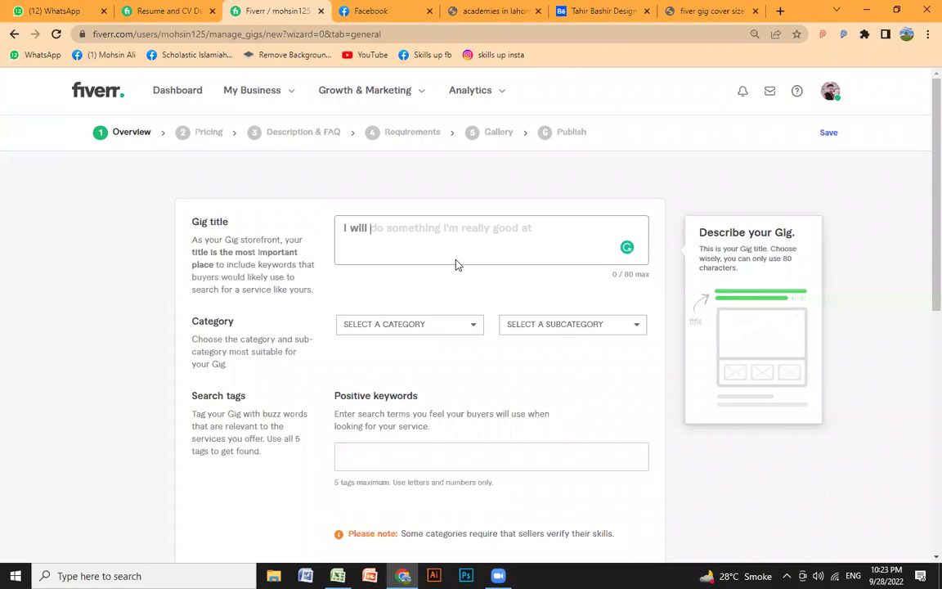
text(design)
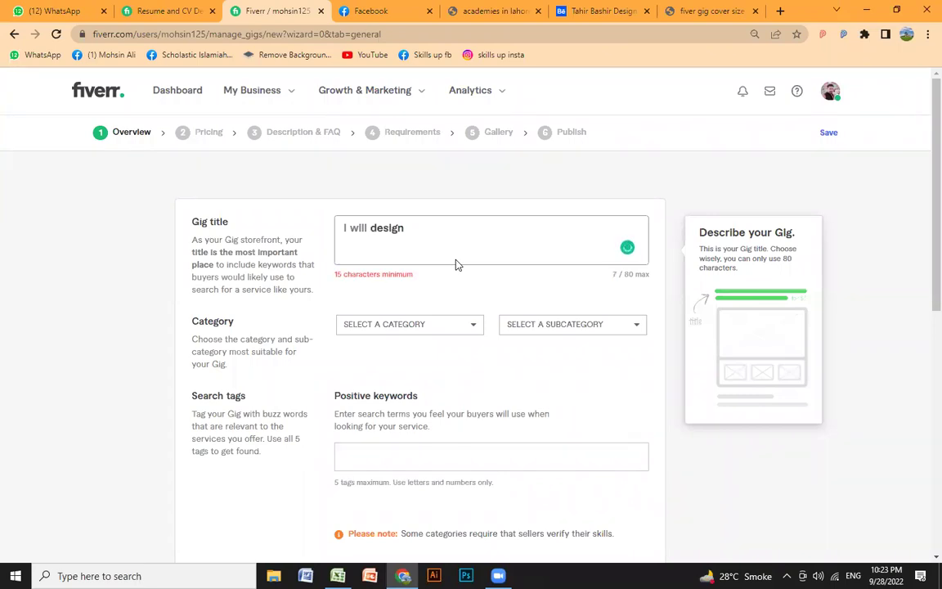
text( 3d logo for )
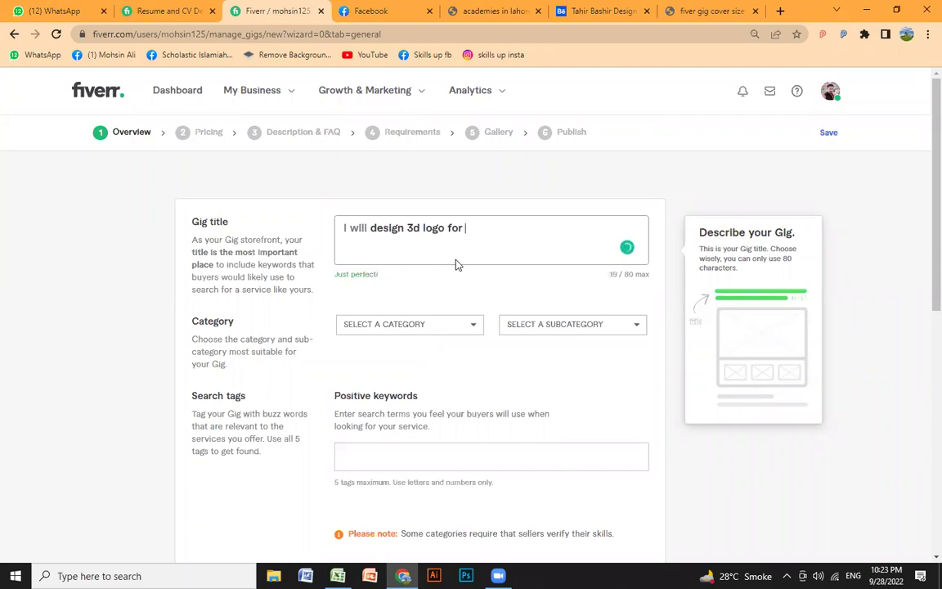
text(school)
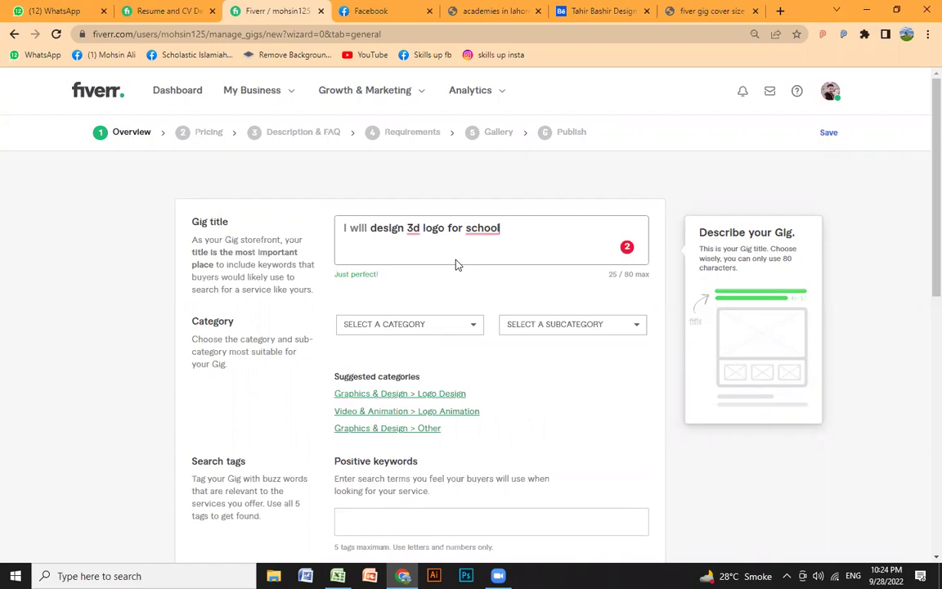
Set the gig's category to Graphics & Design with the Logo Design subcategory, and look over the logo style options.
click(470, 327)
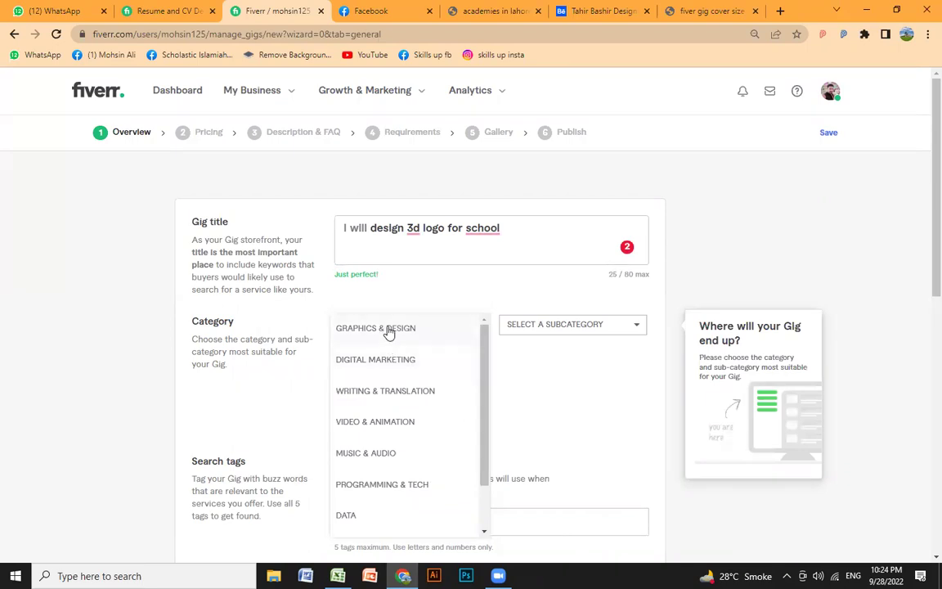
click(580, 328)
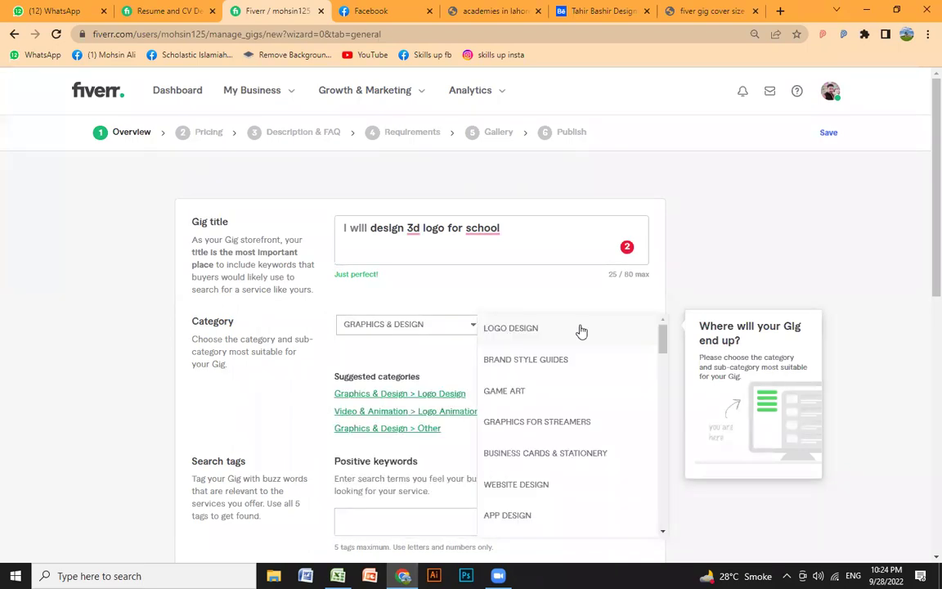
click(529, 330)
scroll(379, 301, down, 2)
scroll(478, 307, down, 3)
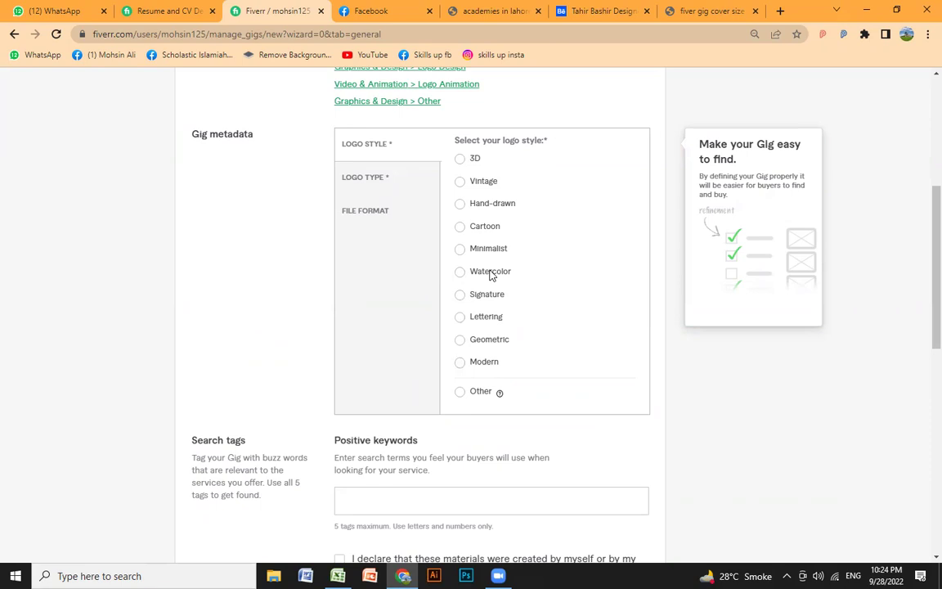
scroll(552, 360, up, 4)
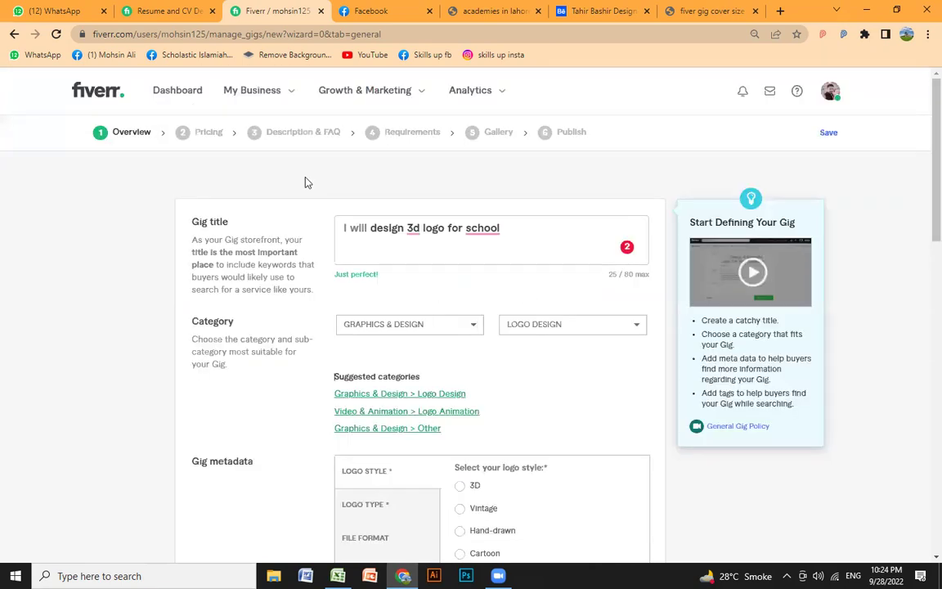
Open the marketplace's Logo Design category under Graphics & Design and compare its logo styles with those in the gig form's metadata.
click(152, 8)
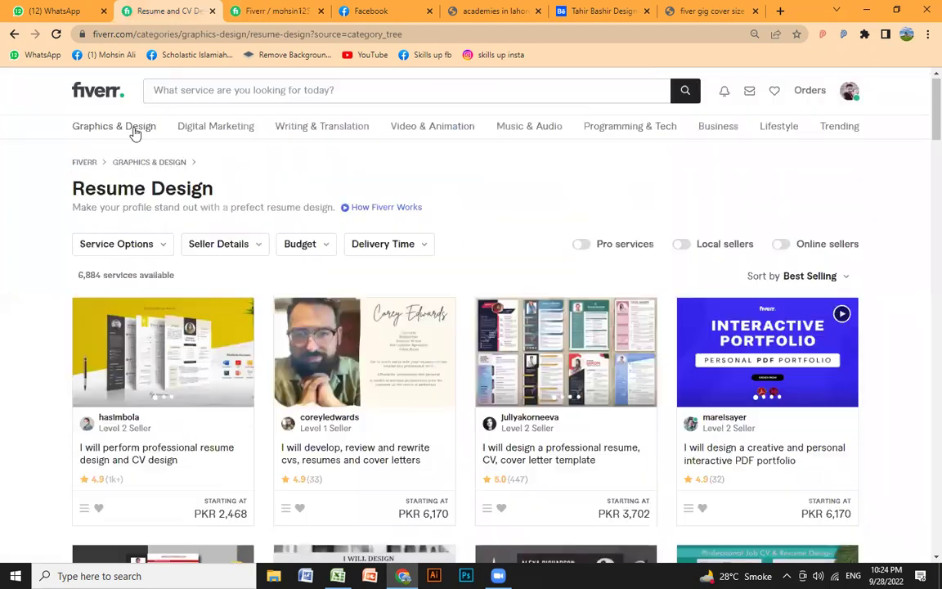
mouse_move(127, 130)
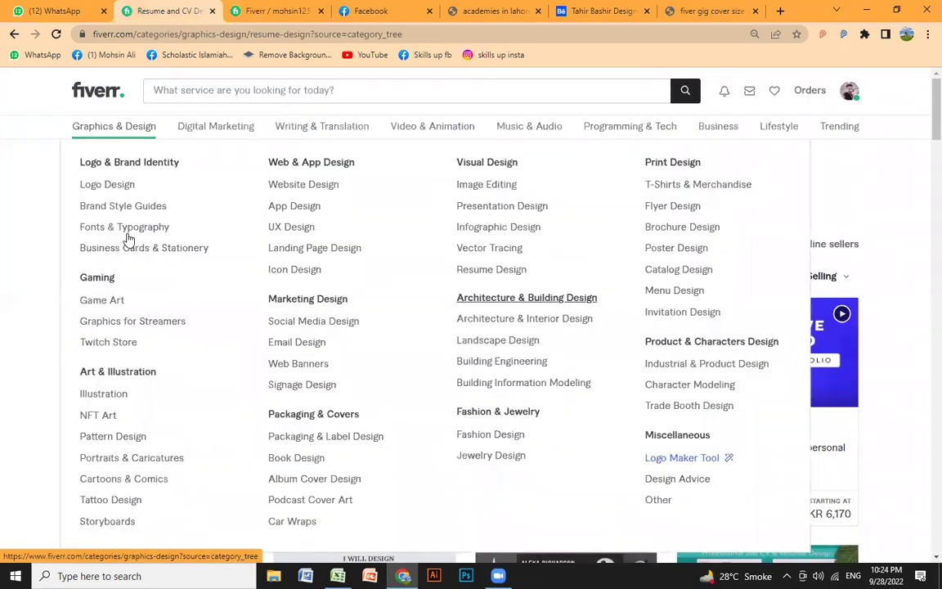
click(111, 186)
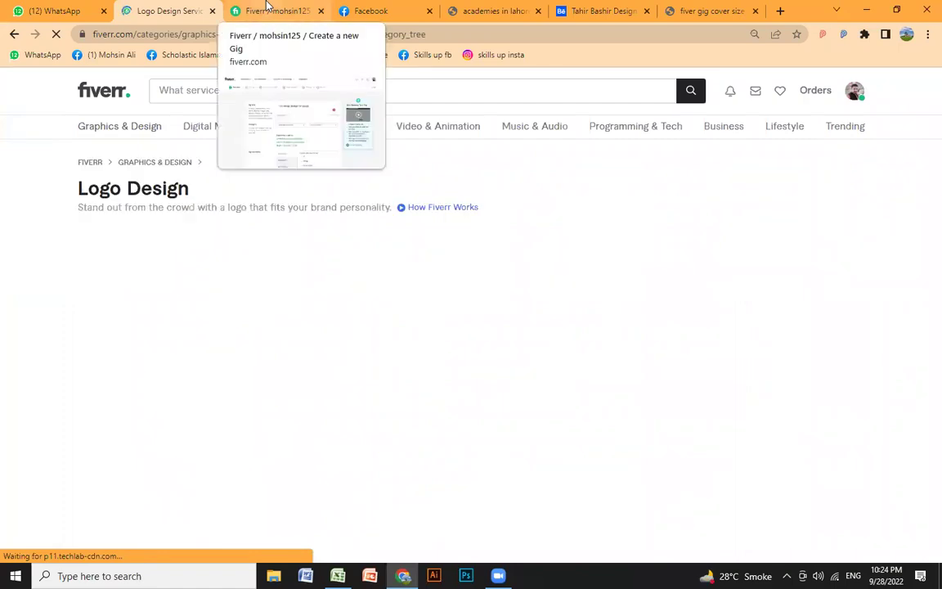
key(ctrl+Tab)
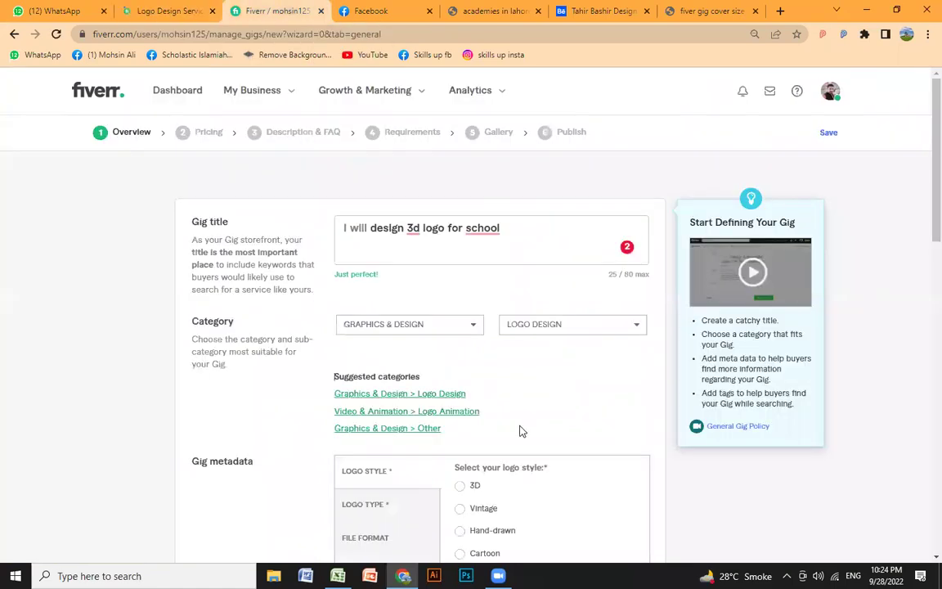
scroll(317, 159, down, 3)
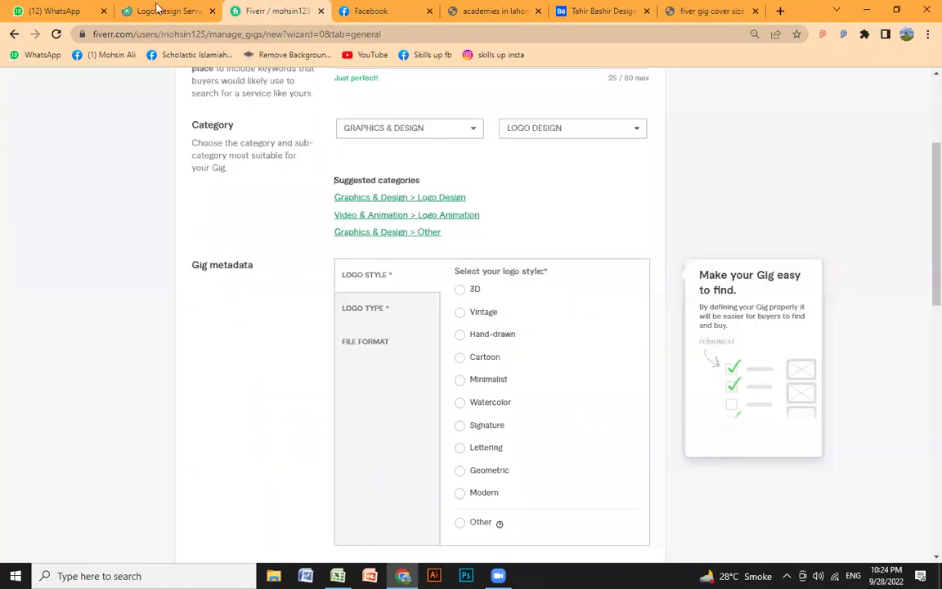
scroll(564, 324, up, 3)
key(ctrl+shift+Tab)
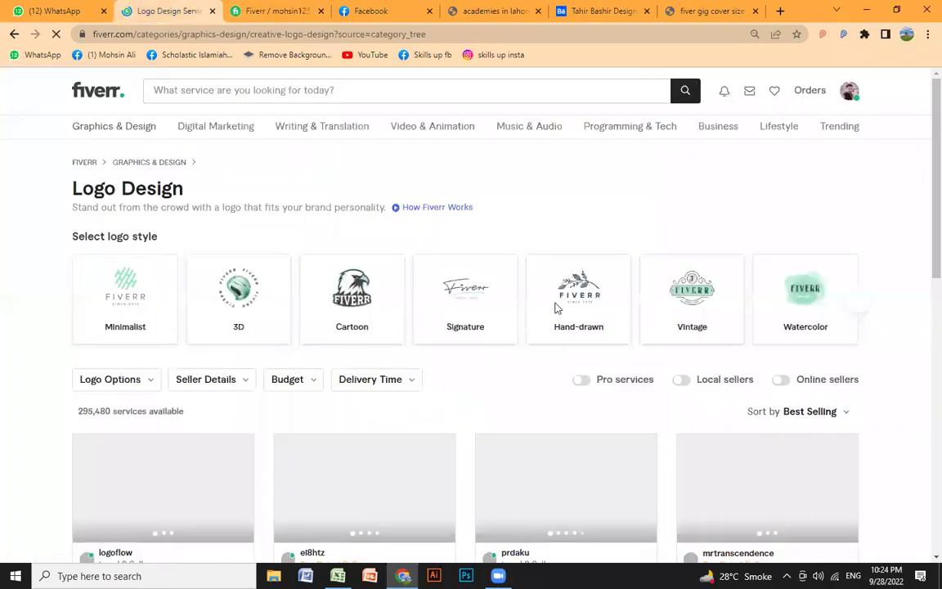
scroll(556, 307, down, 1)
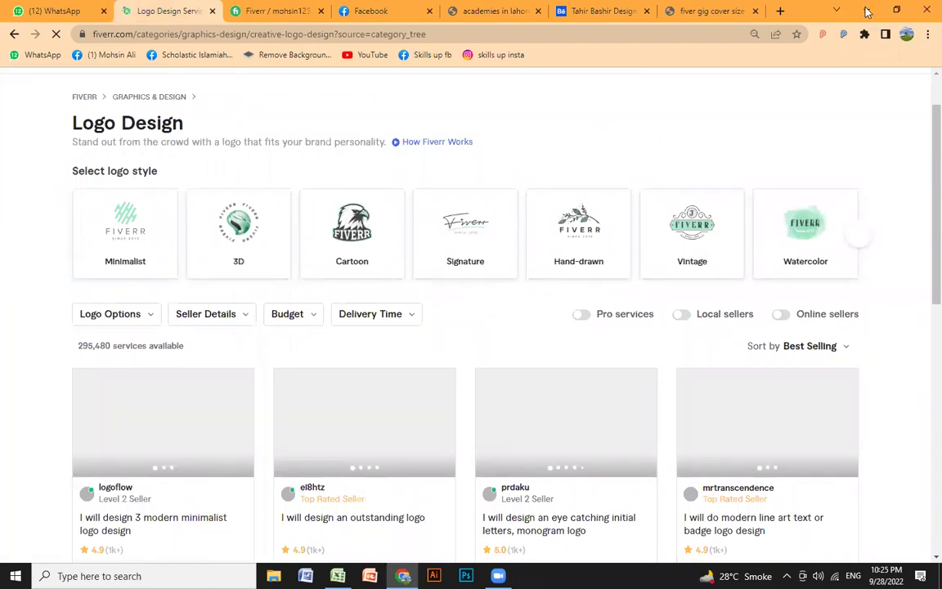
Return to the new gig form and choose 3D as the logo style in the gig metadata.
click(866, 10)
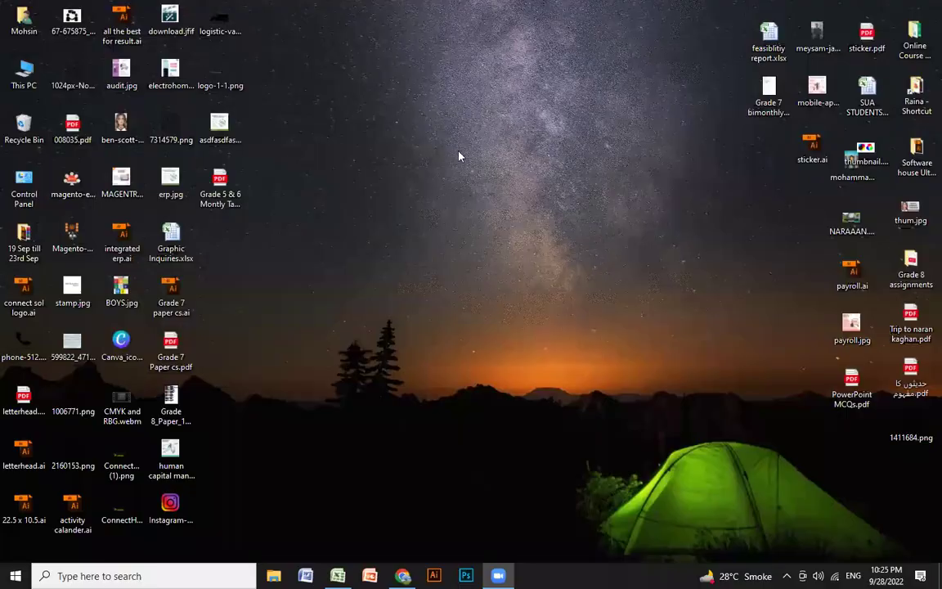
key(alt+Tab)
scroll(474, 269, up, 2)
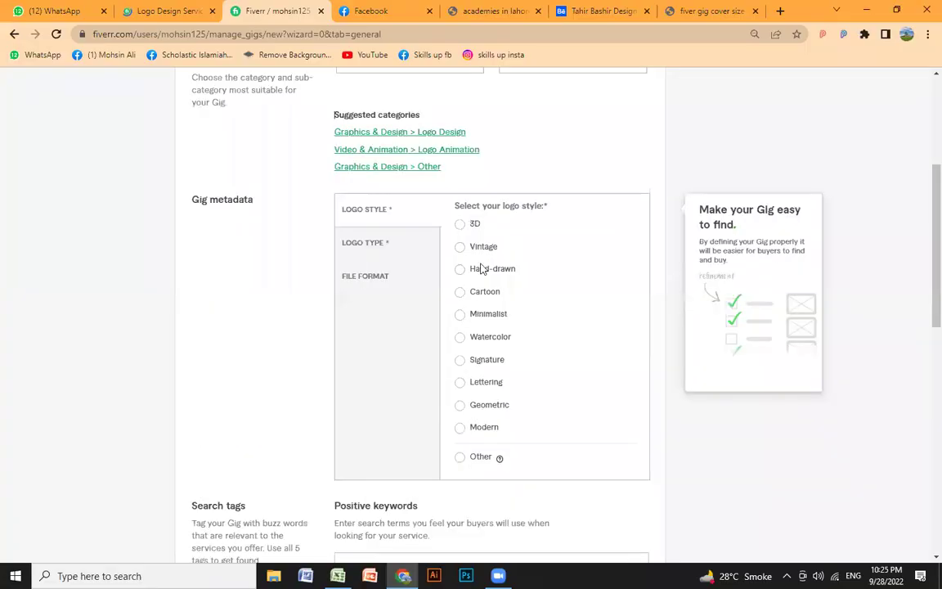
scroll(481, 270, up, 2)
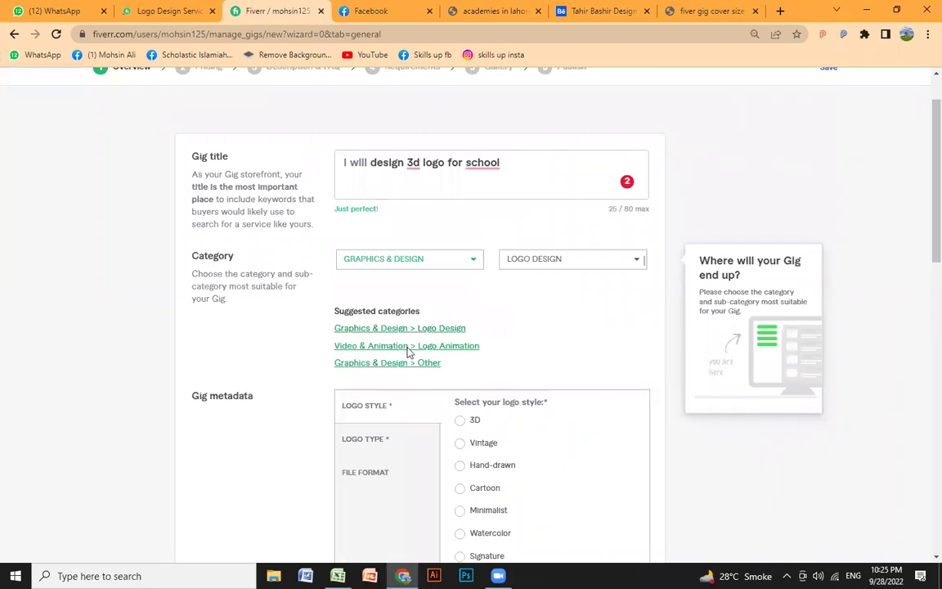
scroll(391, 368, down, 5)
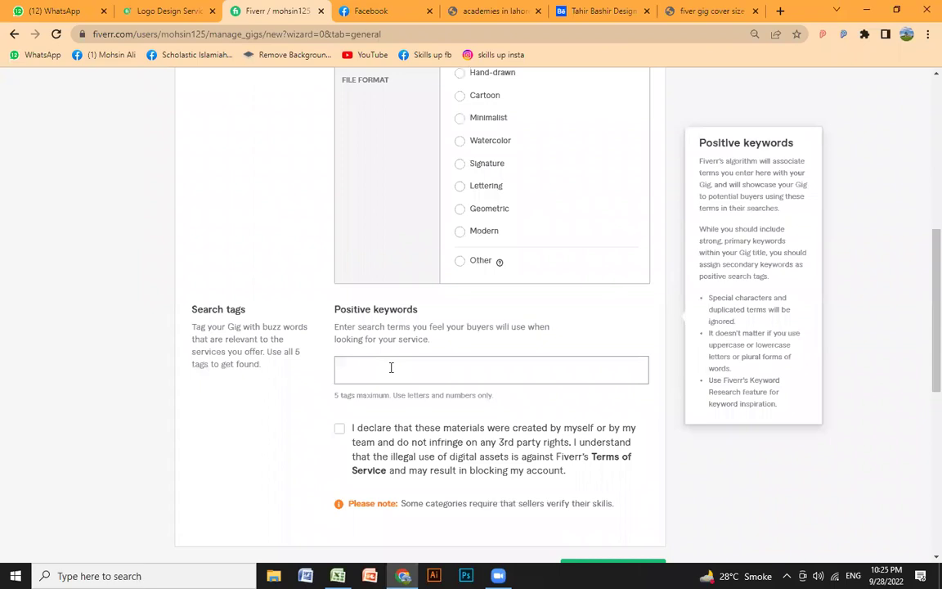
click(391, 368)
scroll(413, 245, up, 5)
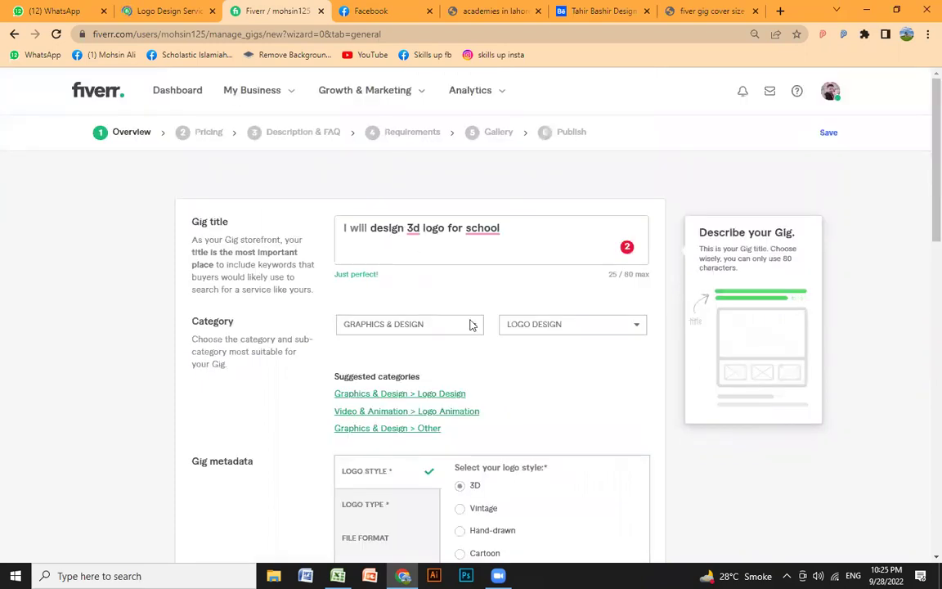
Add the suggested search tags 3D design, 3D logo and high school to the gig's positive keywords.
scroll(424, 342, down, 8)
scroll(460, 322, up, 2)
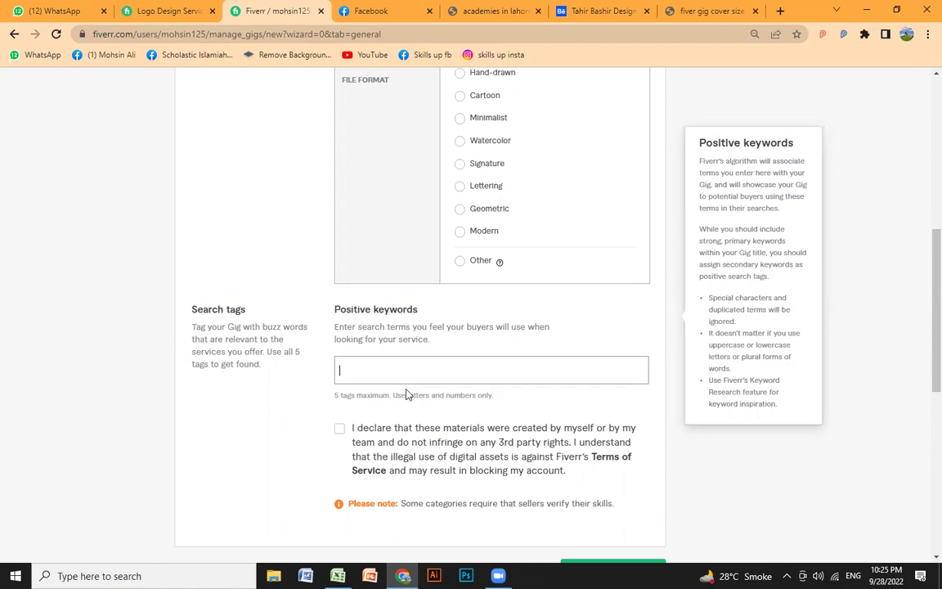
text(design)
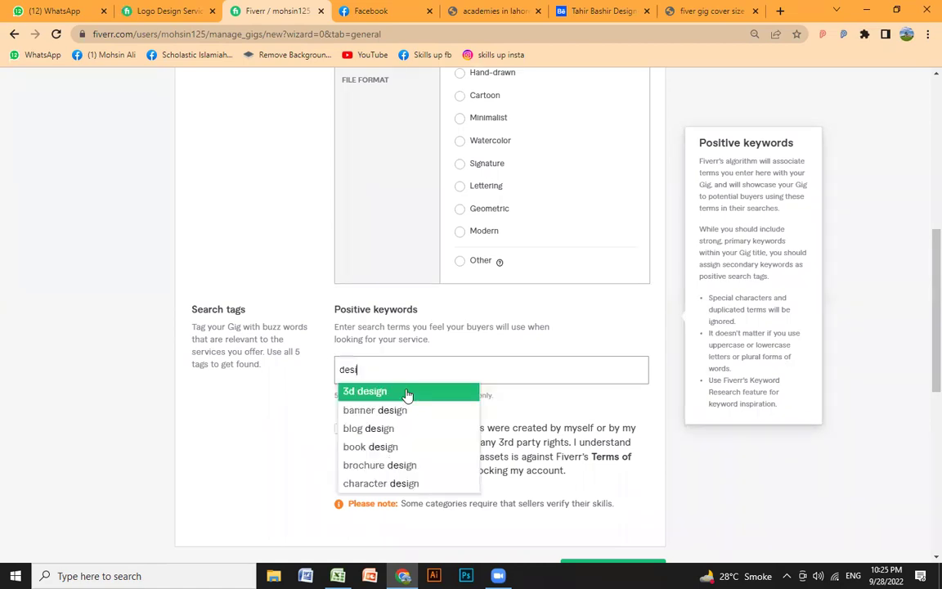
click(385, 391)
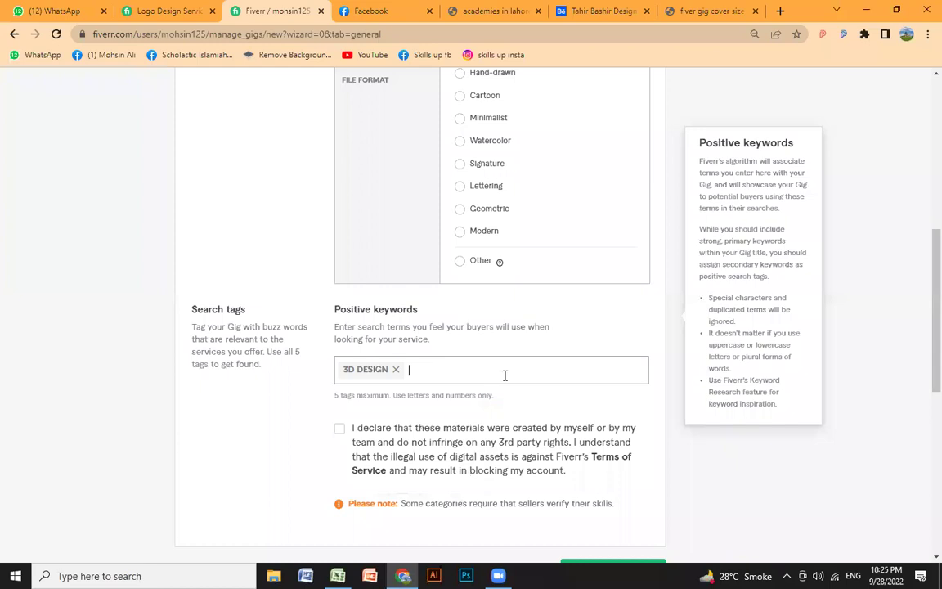
text(logo)
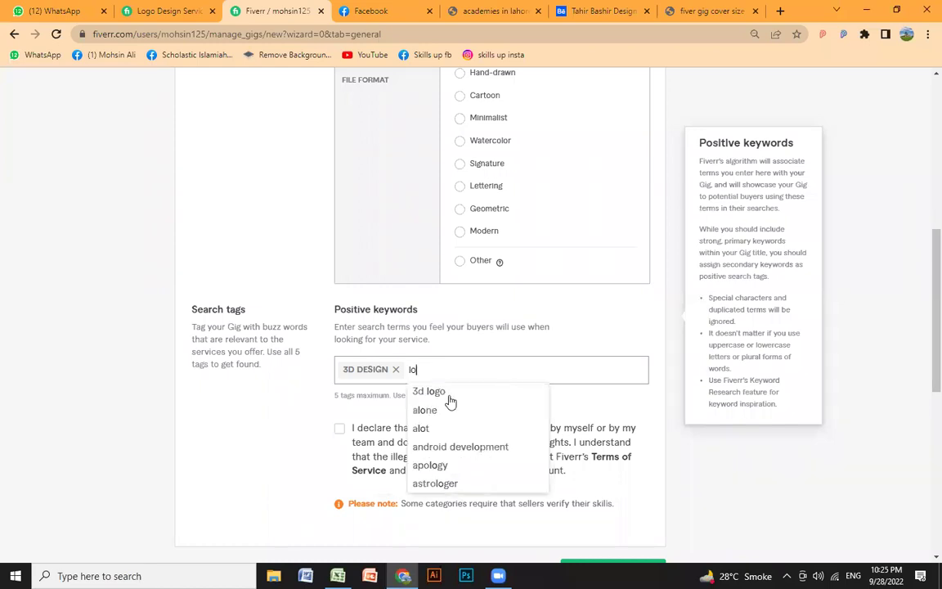
key(Return)
text(school)
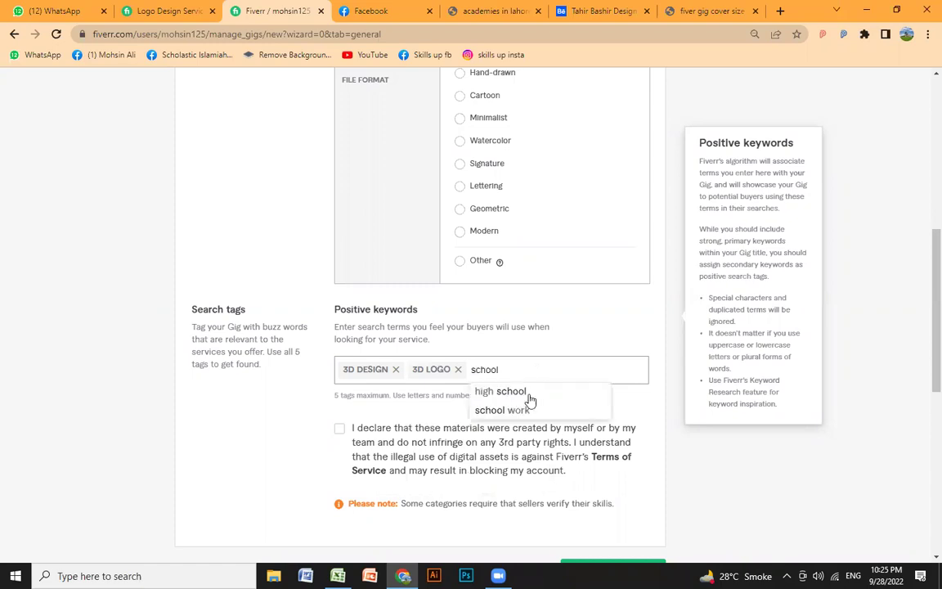
click(528, 394)
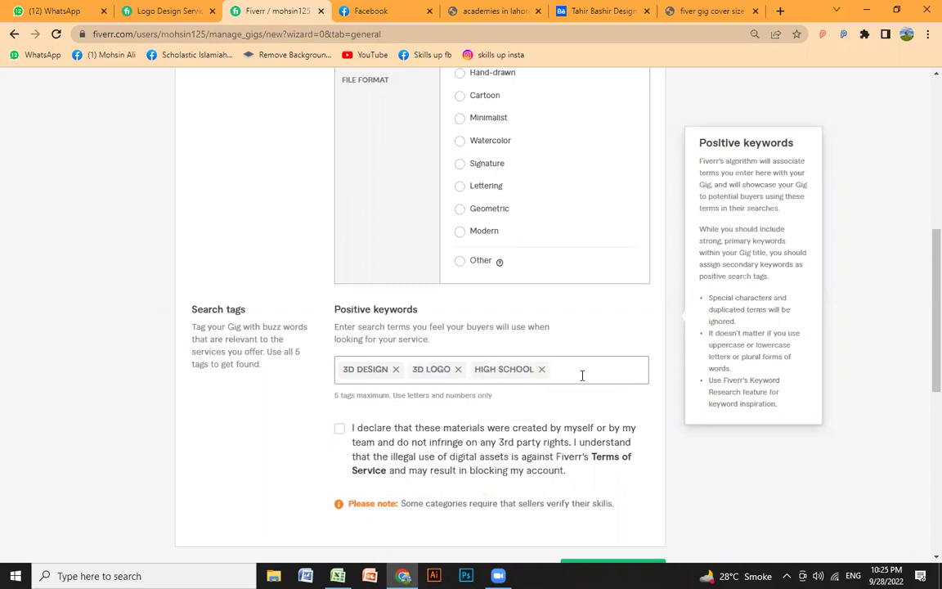
text(school logo)
key(BackSpace)
key(BackSpace)
key(BackSpace)
key(BackSpace)
key(BackSpace)
key(BackSpace)
key(BackSpace)
key(BackSpace)
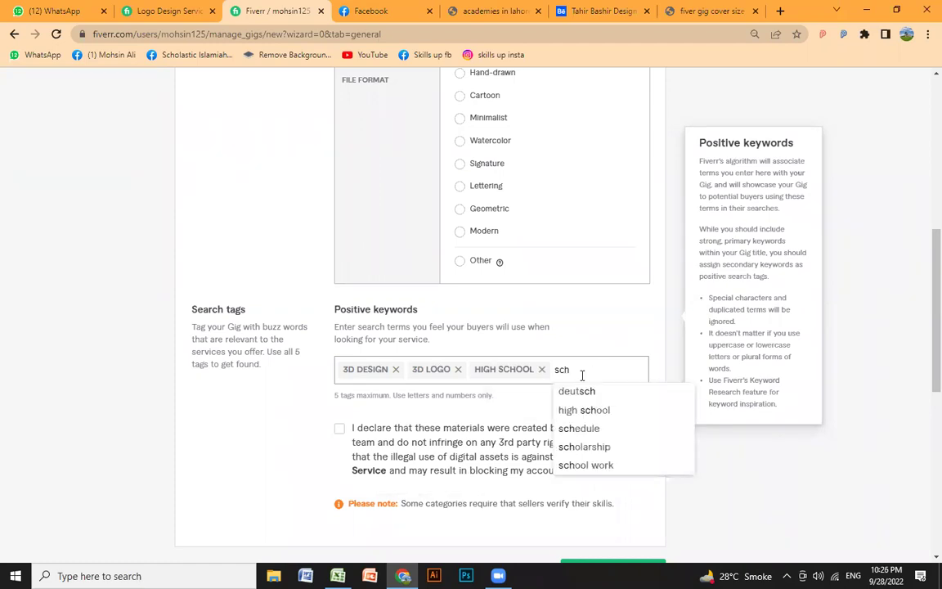
key(BackSpace)
key(BackSpace)
key(BackSpace)
Look up "logo" among the suggested positive keywords and add logo mock up as a search tag.
text(logo de)
key(BackSpace)
key(BackSpace)
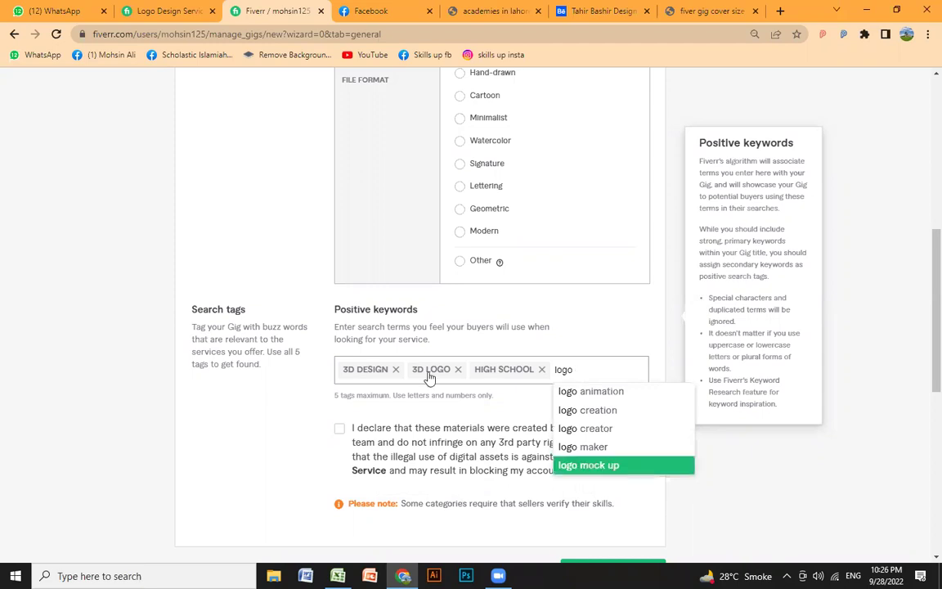
key(Return)
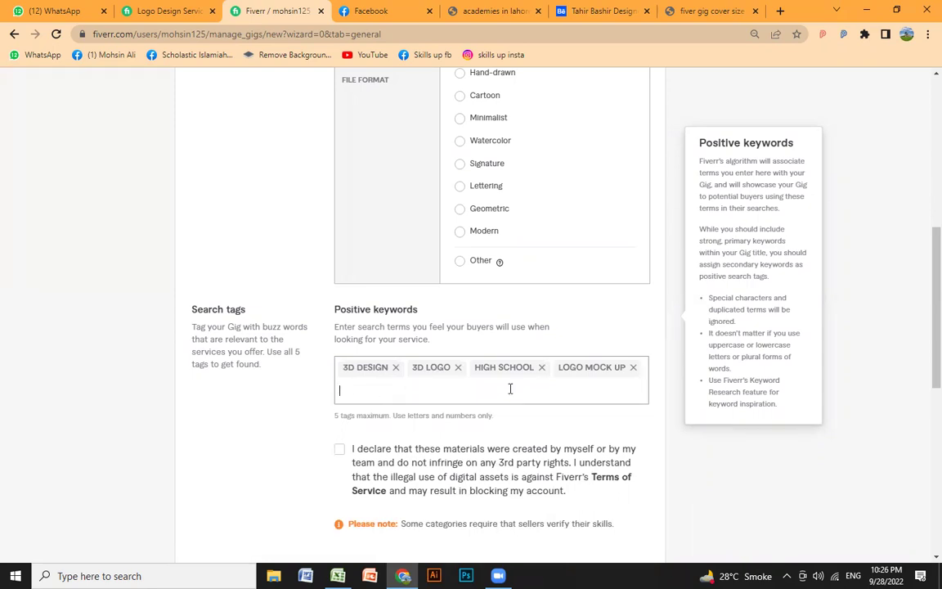
Accept the declaration that the materials are self-created and try to save the gig overview.
scroll(344, 393, down, 1)
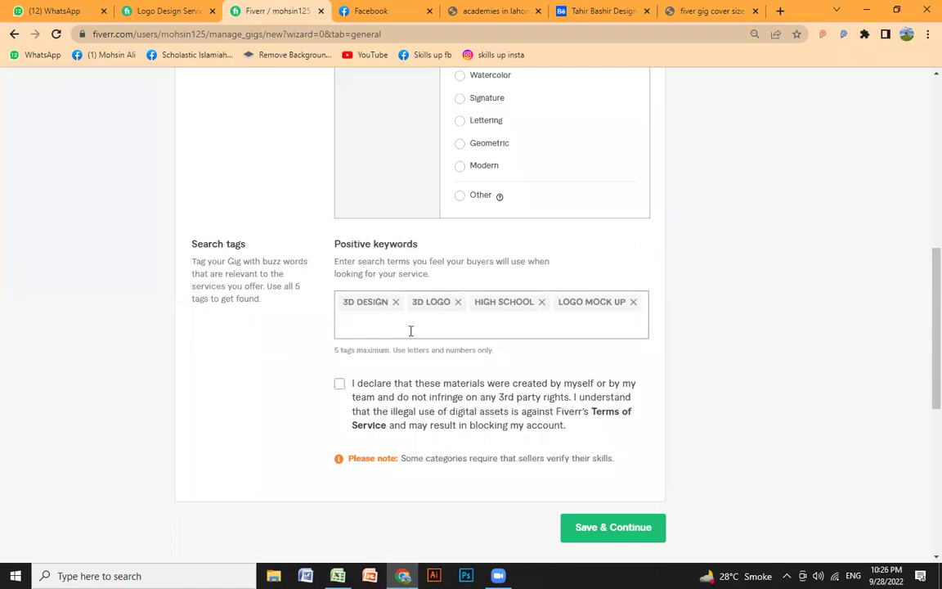
click(383, 332)
scroll(369, 421, up, 3)
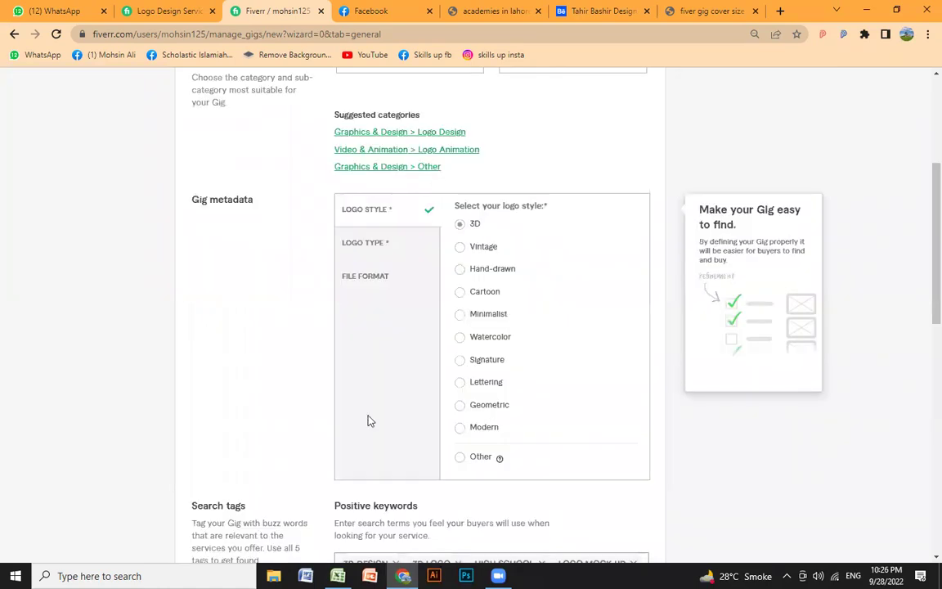
scroll(360, 351, down, 4)
scroll(354, 328, up, 2)
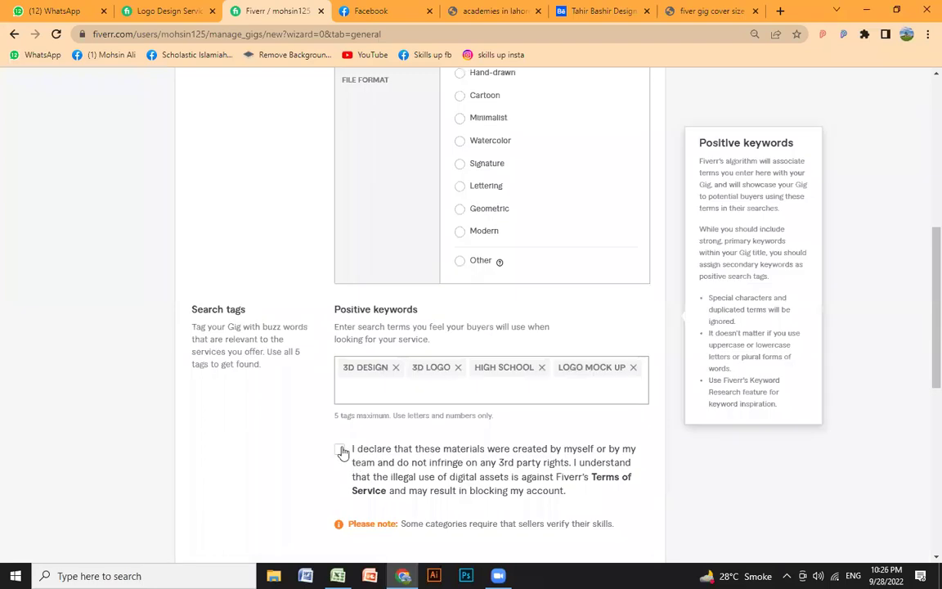
click(339, 452)
scroll(599, 414, down, 2)
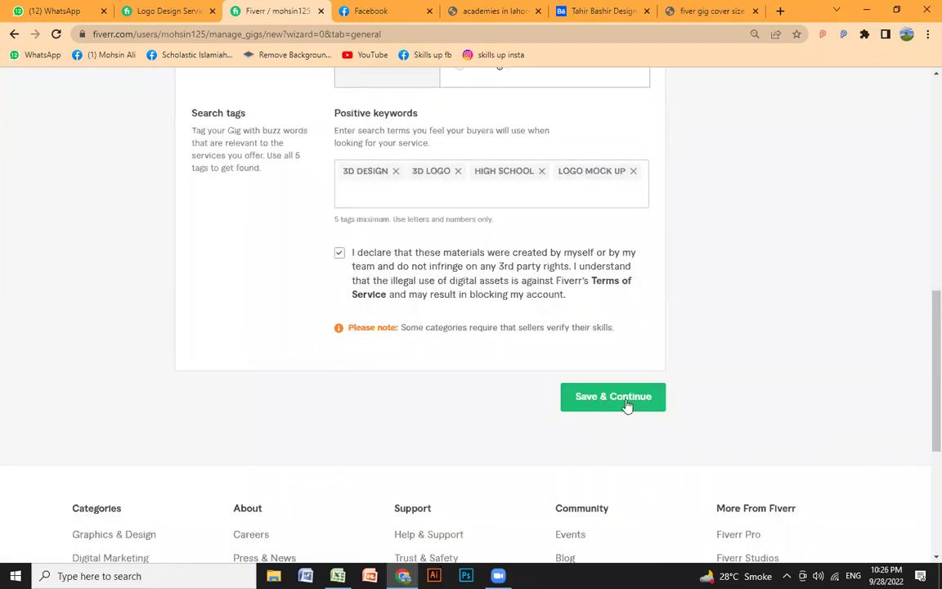
click(627, 402)
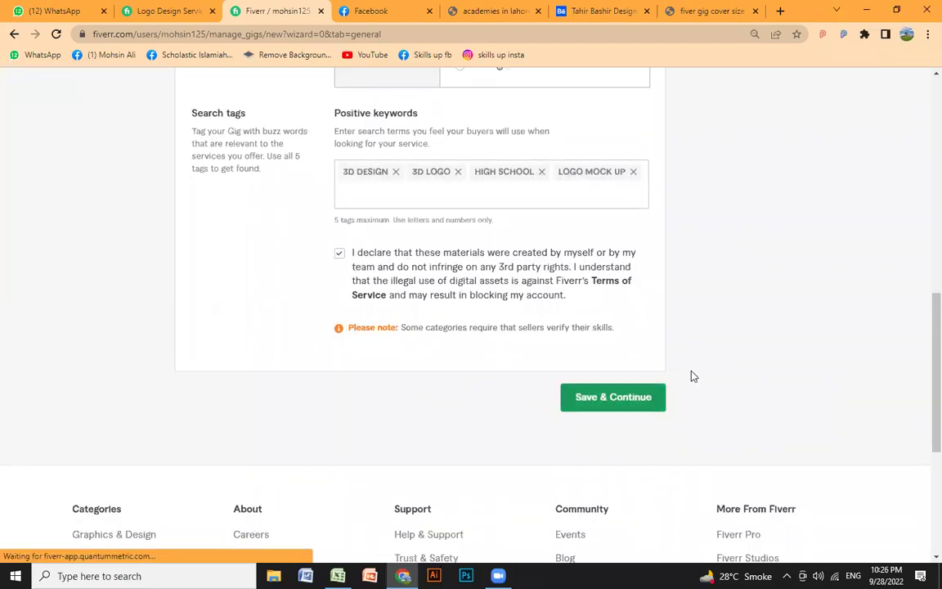
Select Monogram as the logo type in the gig metadata.
scroll(654, 380, up, 3)
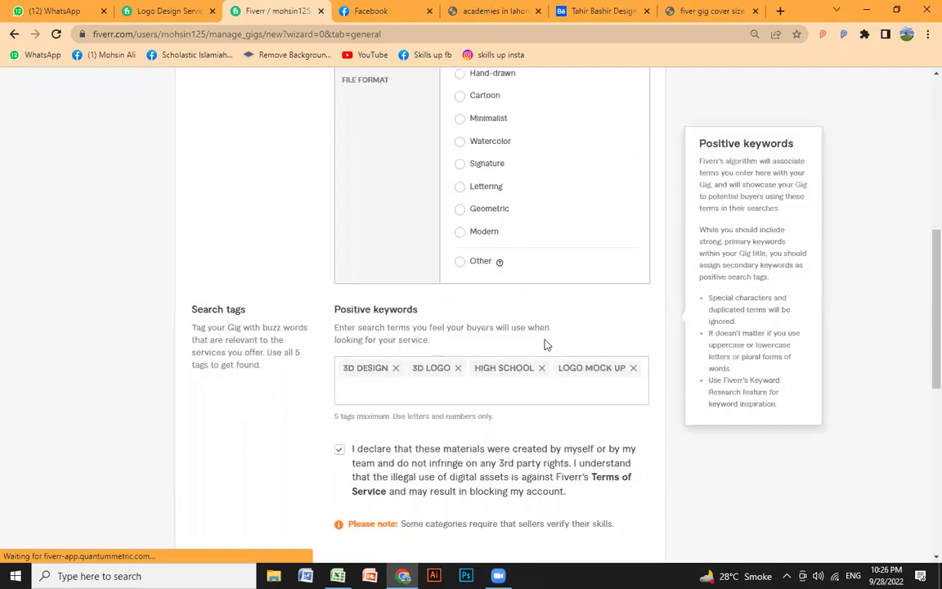
scroll(509, 298, up, 4)
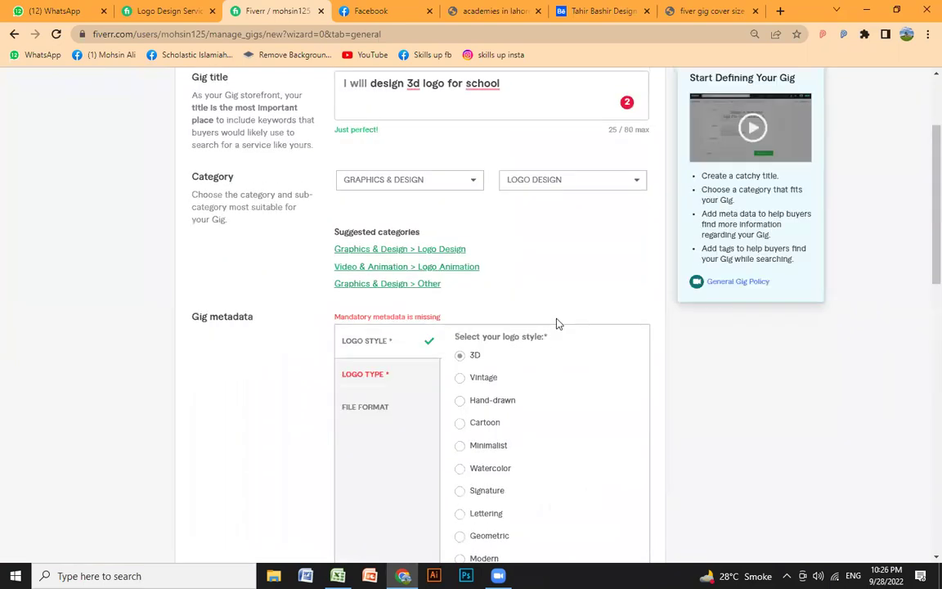
click(364, 375)
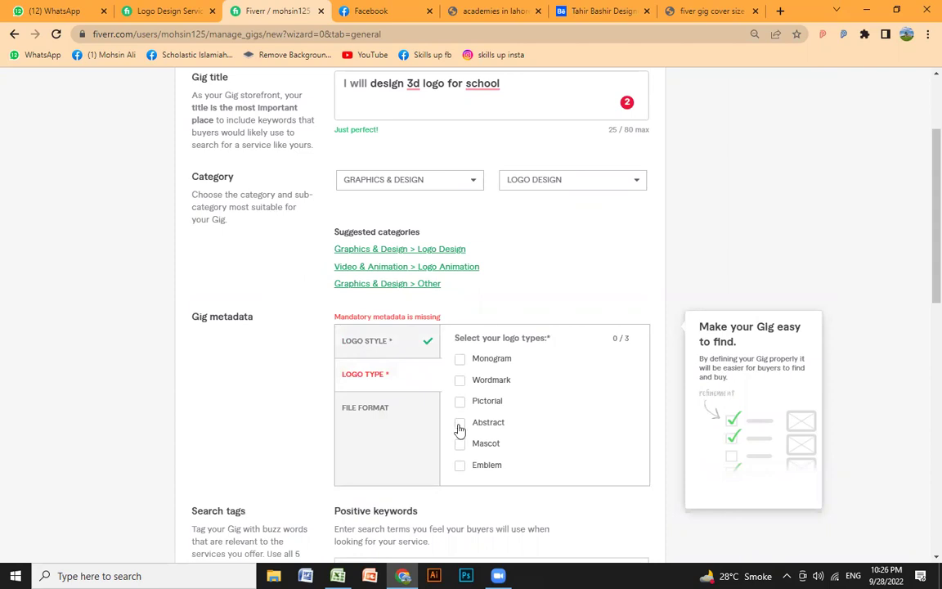
click(459, 364)
Offer AI, JPG, PDF, PNG, PSD, EPS and SVG as file formats, leaving CDR out, and continue to the gig's pricing stage.
click(372, 396)
scroll(466, 352, down, 1)
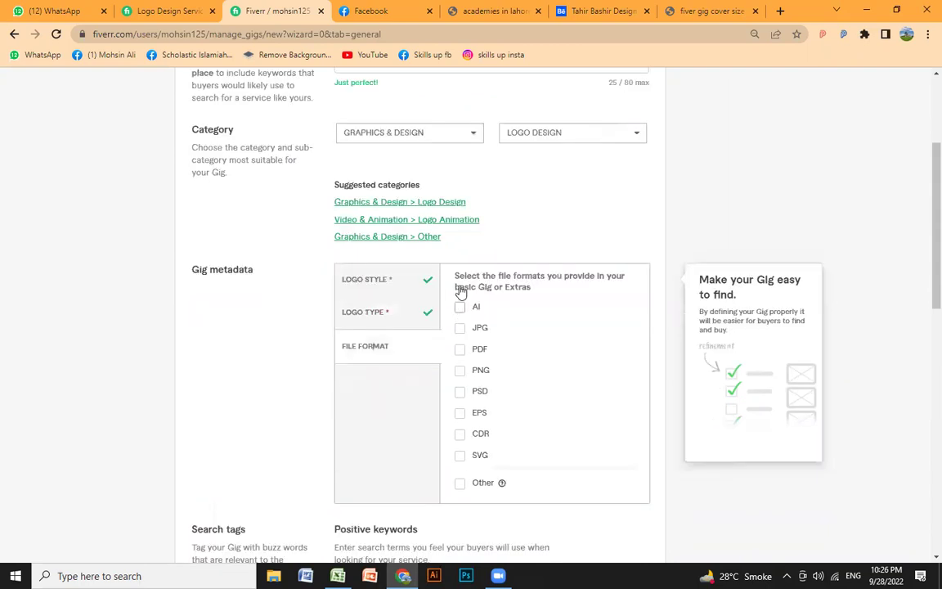
click(460, 288)
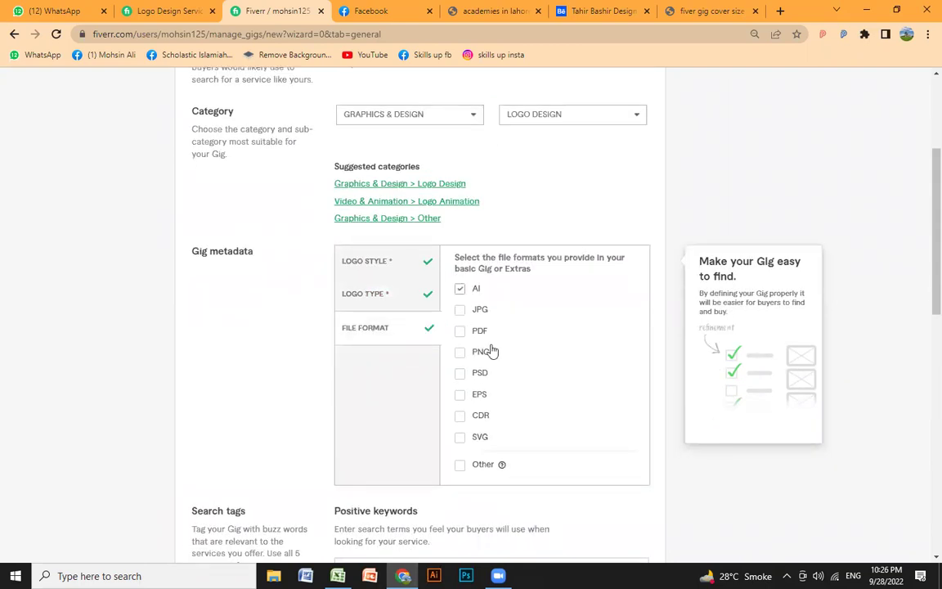
click(460, 310)
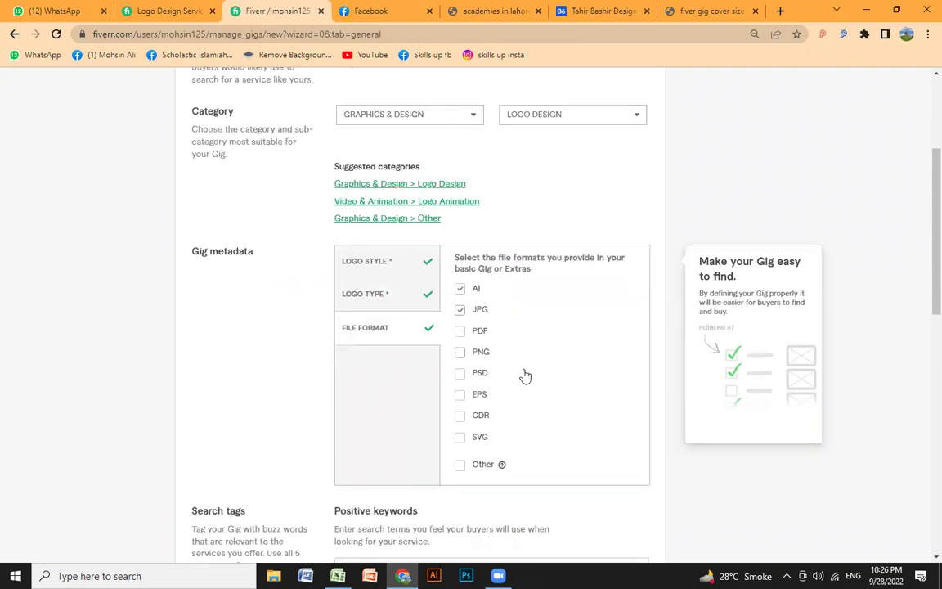
click(459, 330)
click(460, 352)
click(459, 396)
click(460, 437)
click(489, 418)
click(481, 418)
click(460, 374)
scroll(463, 395, down, 1)
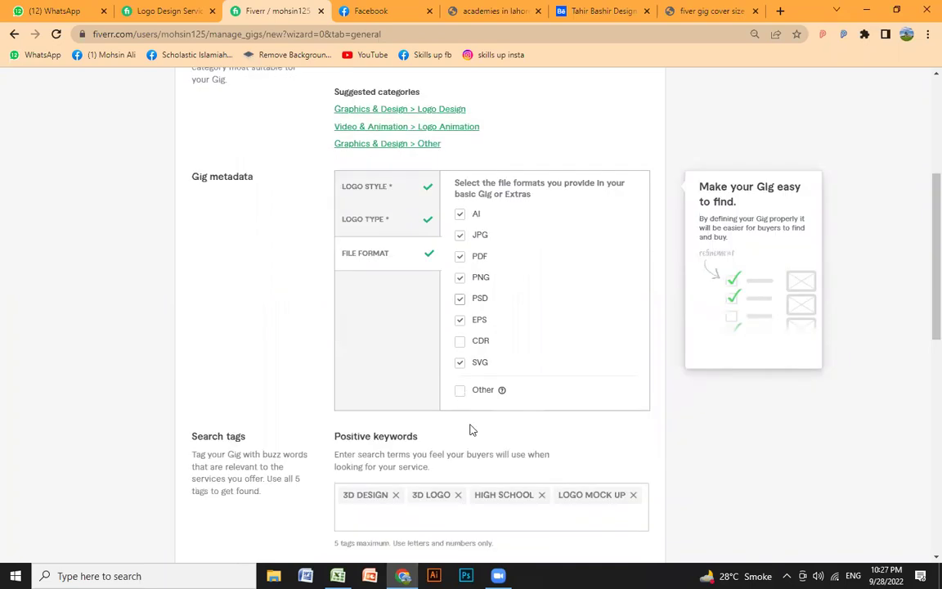
scroll(482, 443, down, 3)
scroll(603, 216, down, 3)
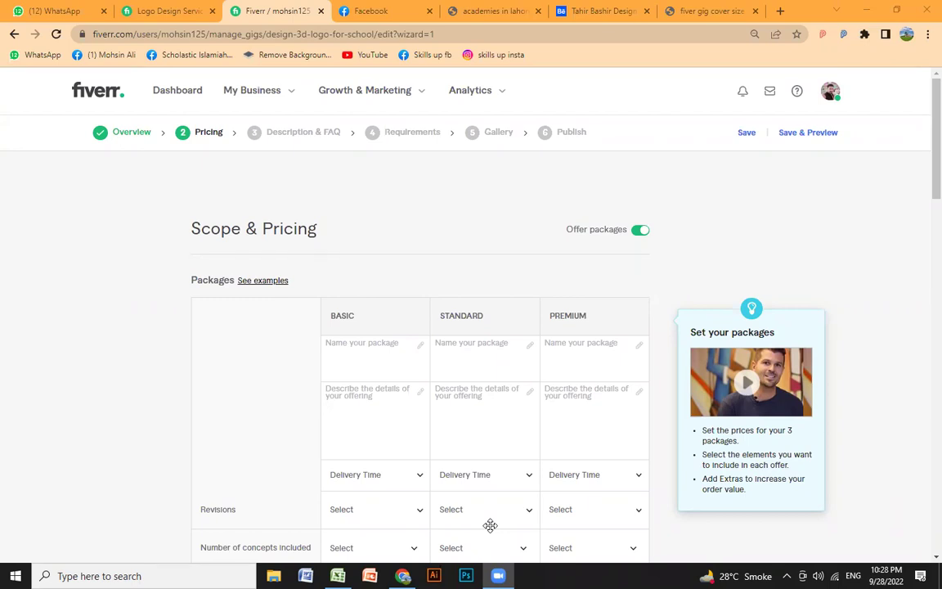
Examine the pricing table and the name and description fields of the Basic, Standard and Premium packages.
scroll(254, 164, down, 4)
scroll(238, 151, up, 4)
scroll(360, 221, down, 2)
click(372, 225)
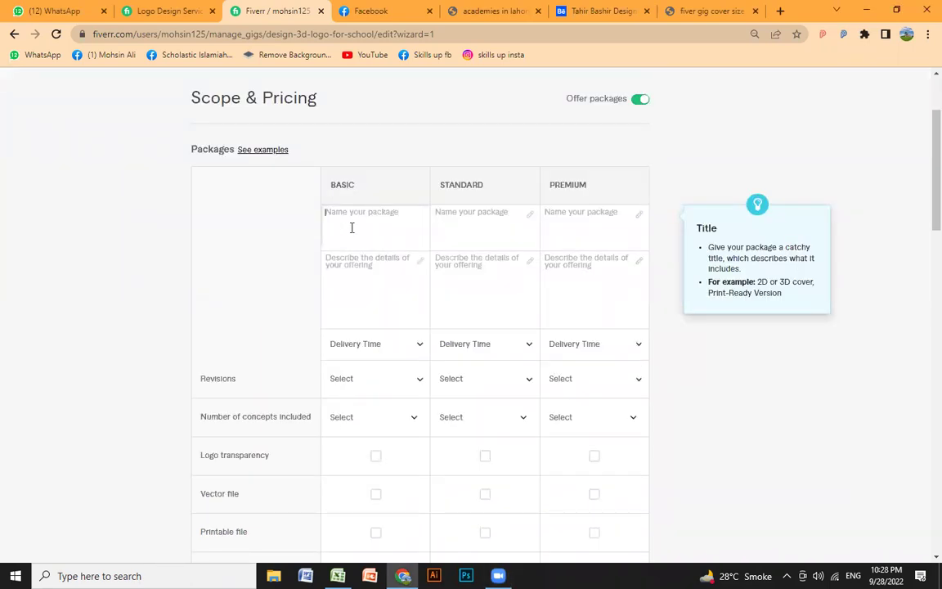
click(499, 223)
click(602, 225)
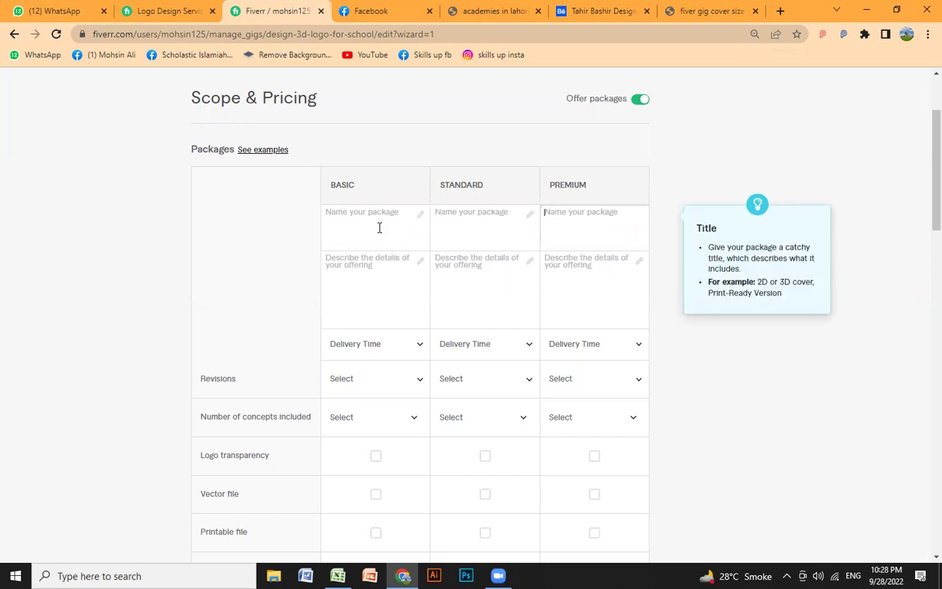
click(368, 274)
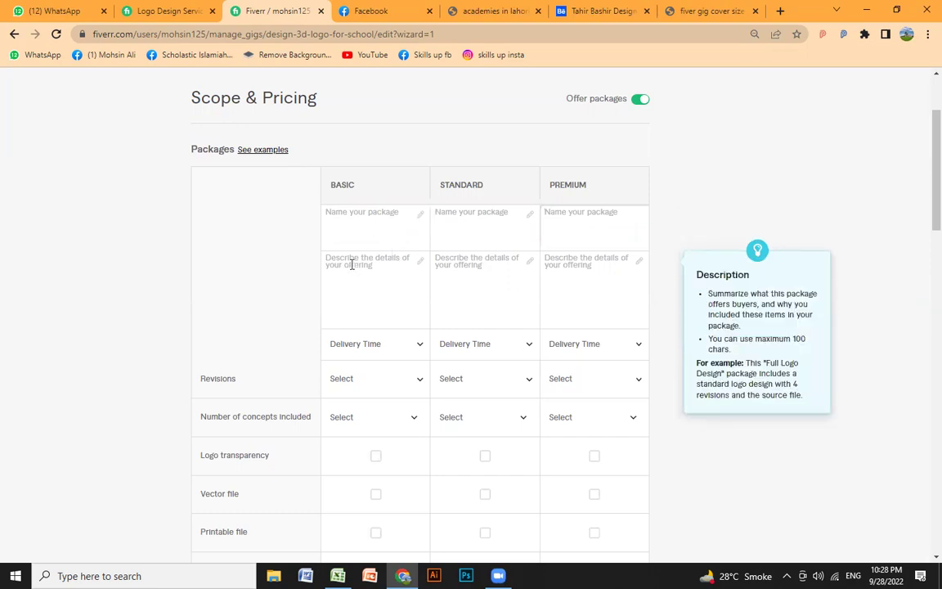
click(589, 264)
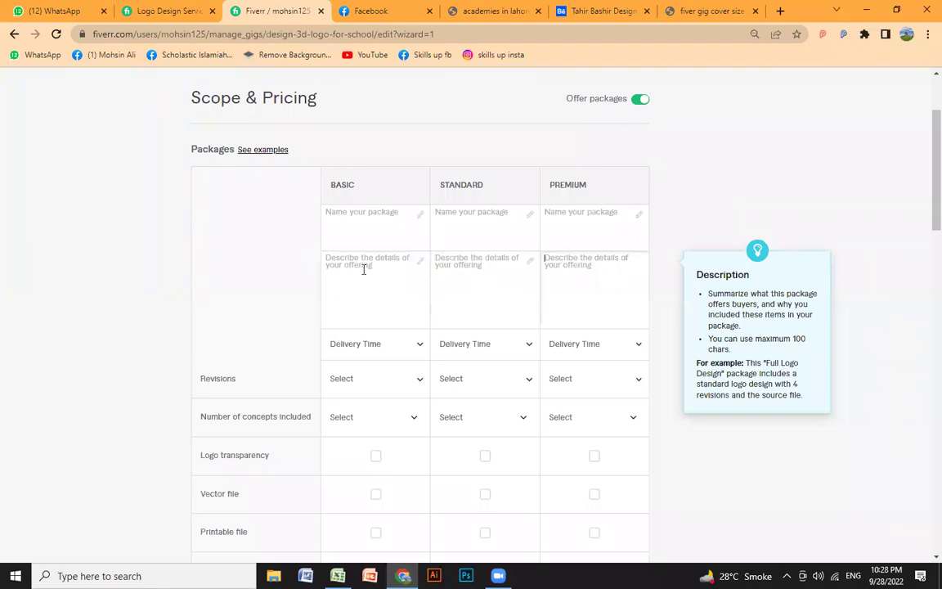
Open the "I will design 3 modern minimalist logo design" gig from the Logo Design listings and inspect its Basic package.
click(155, 10)
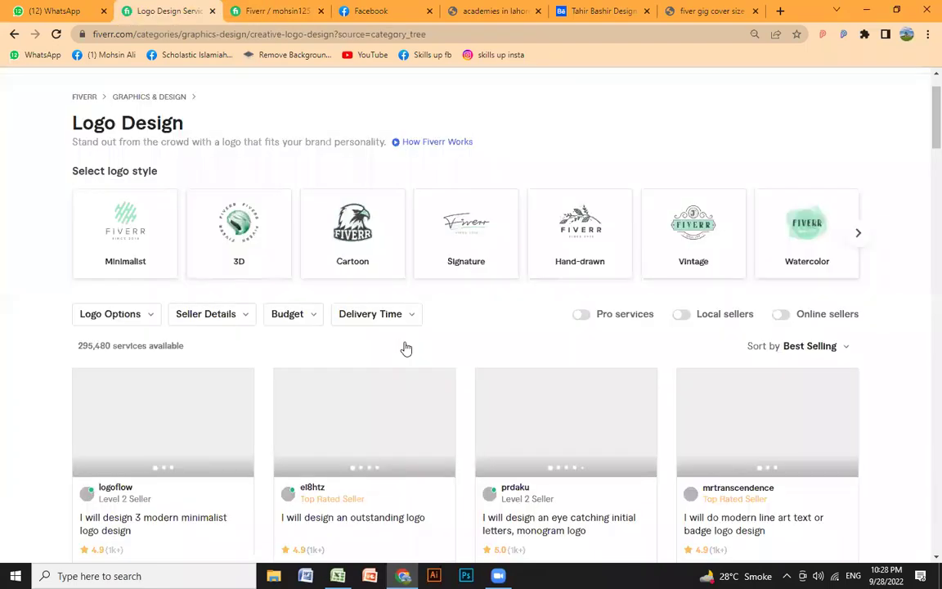
scroll(170, 236, down, 3)
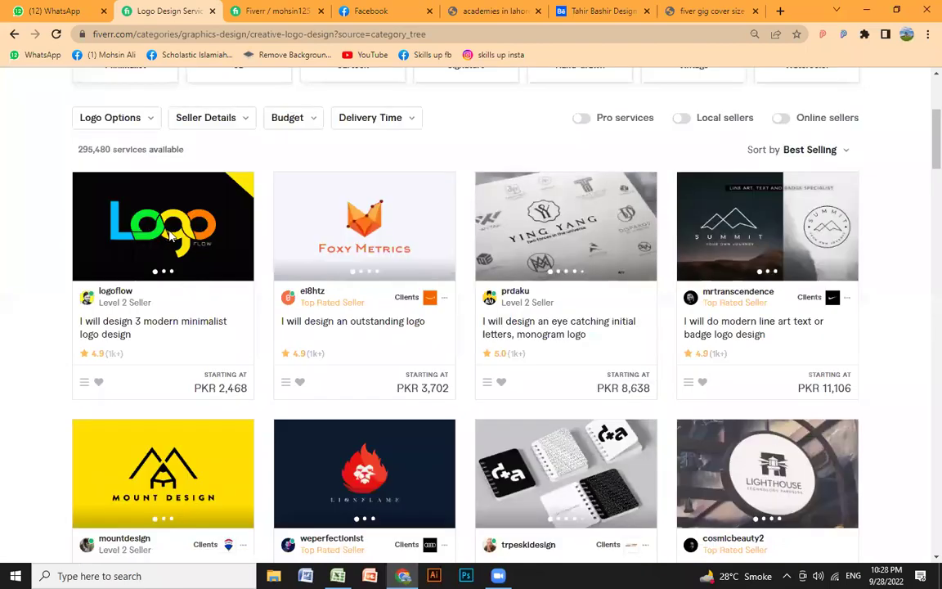
click(170, 236)
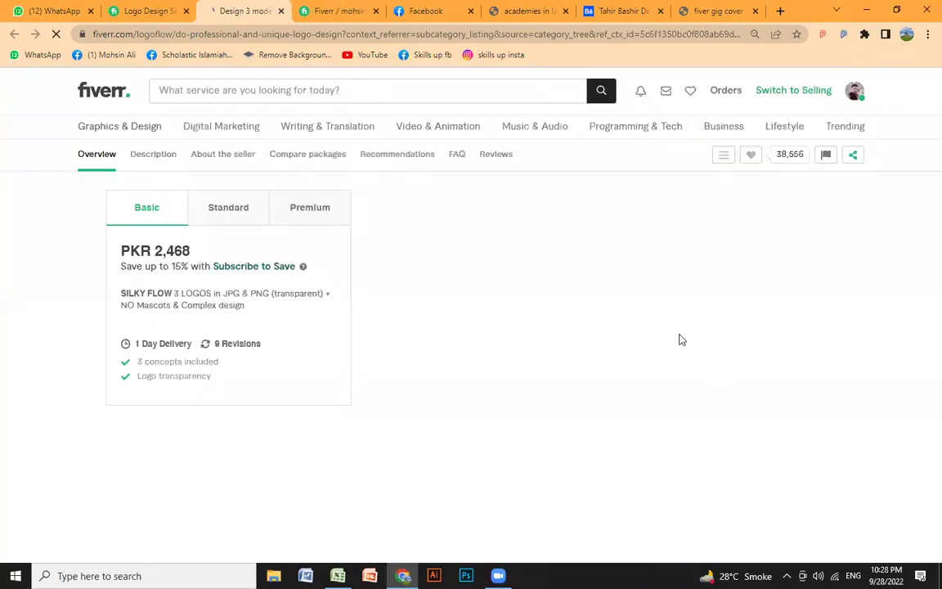
scroll(679, 303, down, 2)
scroll(655, 262, up, 2)
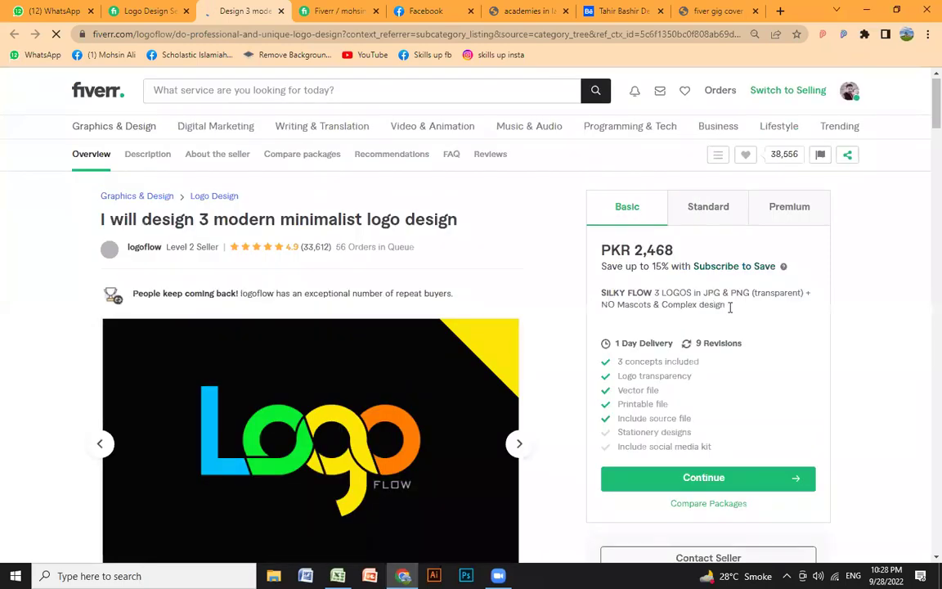
Inspect the Standard package of the minimalist logo design gig and look through its description.
click(721, 205)
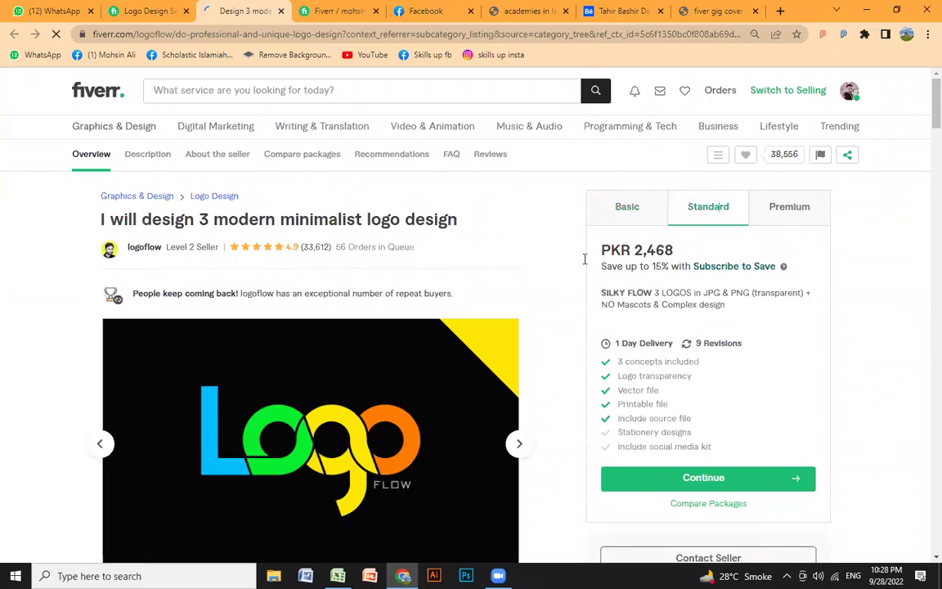
scroll(585, 323, down, 3)
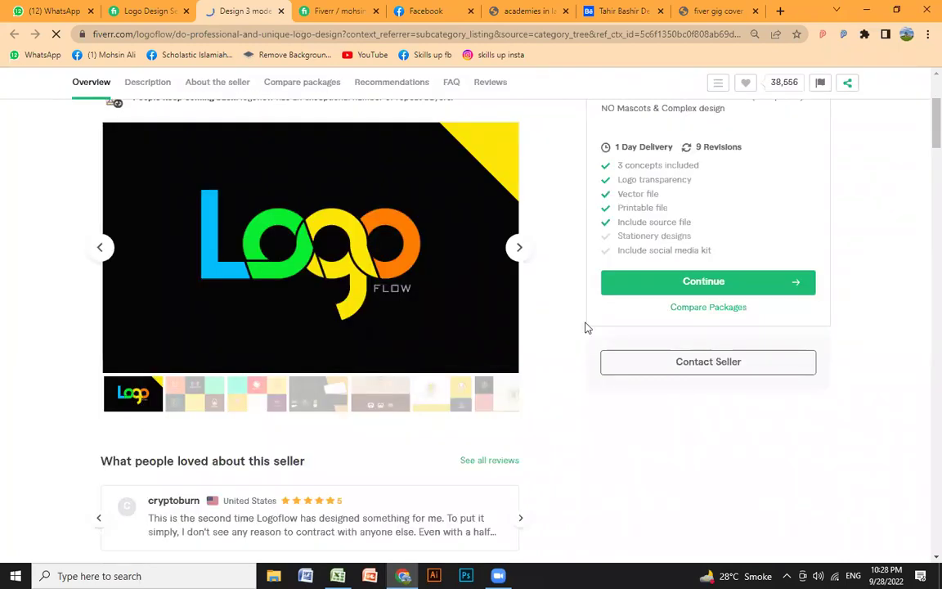
scroll(586, 328, down, 3)
scroll(585, 328, down, 3)
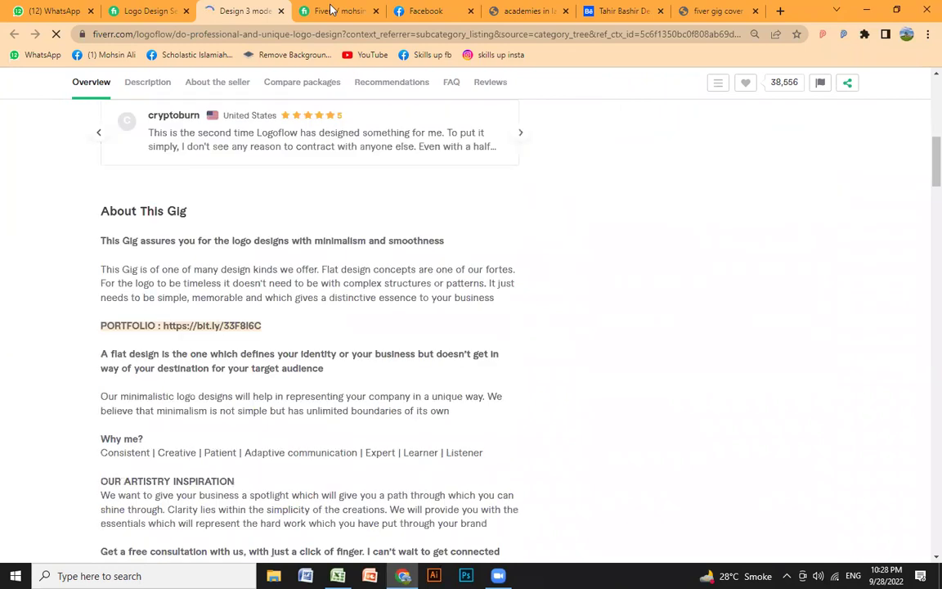
scroll(463, 353, up, 2)
Return to the school logo gig's pricing form and examine the delivery time choices of all three packages, the feature rows and extra services.
key(ctrl+Tab)
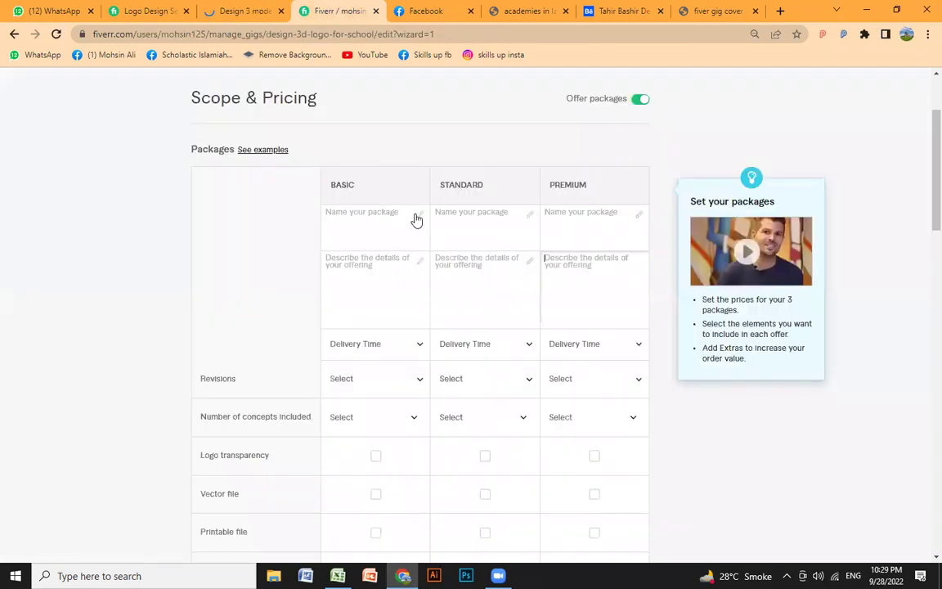
scroll(417, 219, down, 2)
click(416, 219)
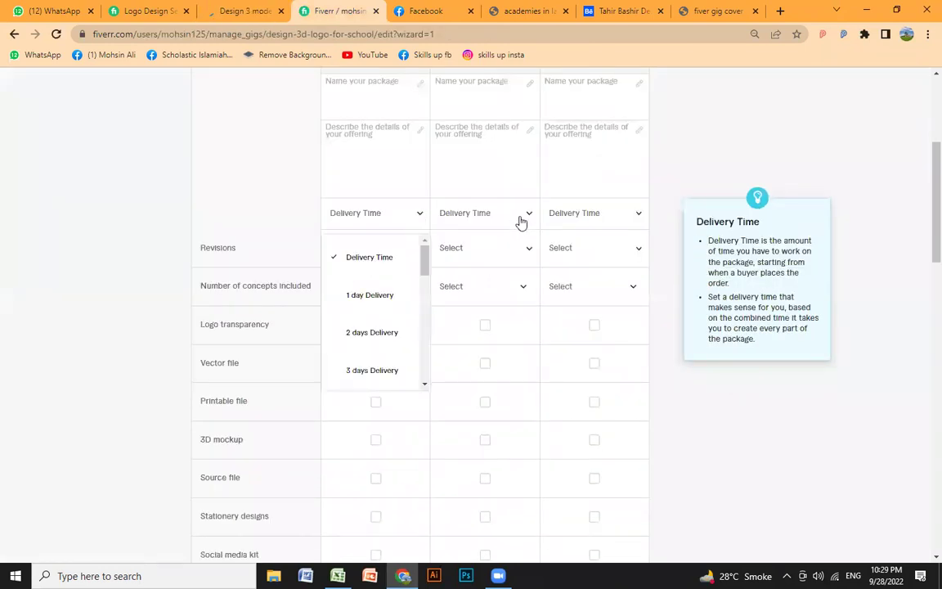
click(520, 220)
click(600, 212)
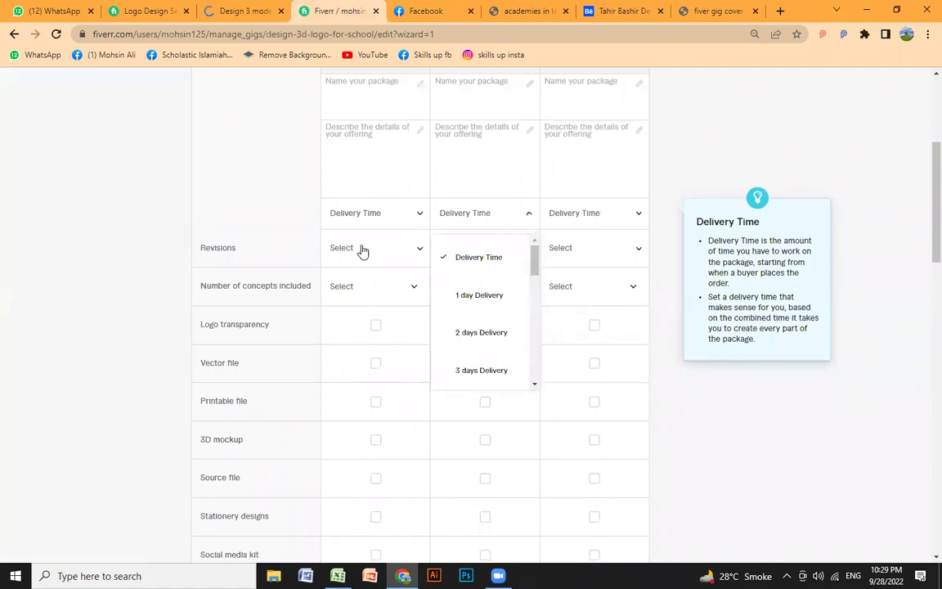
scroll(358, 319, down, 2)
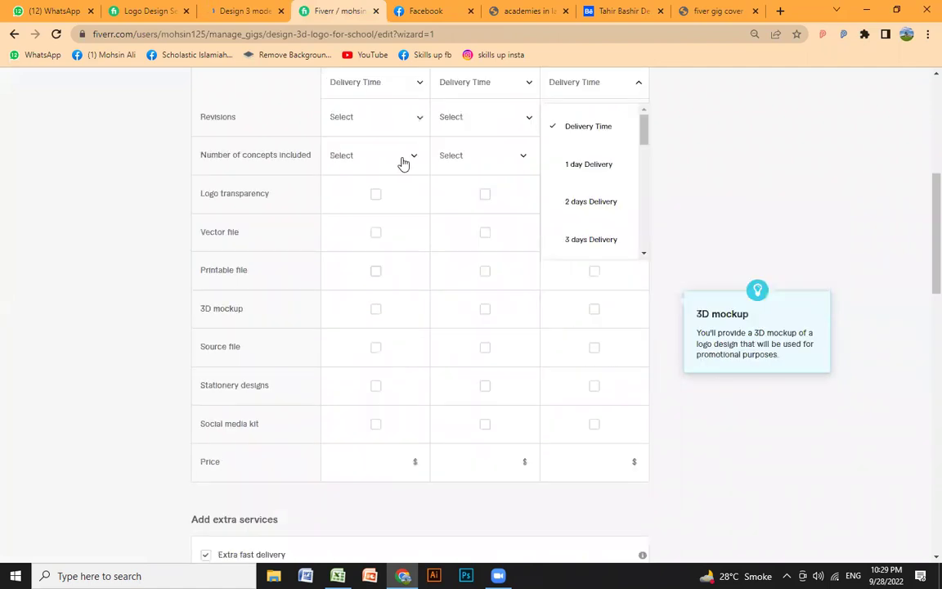
scroll(402, 162, down, 2)
scroll(385, 409, up, 2)
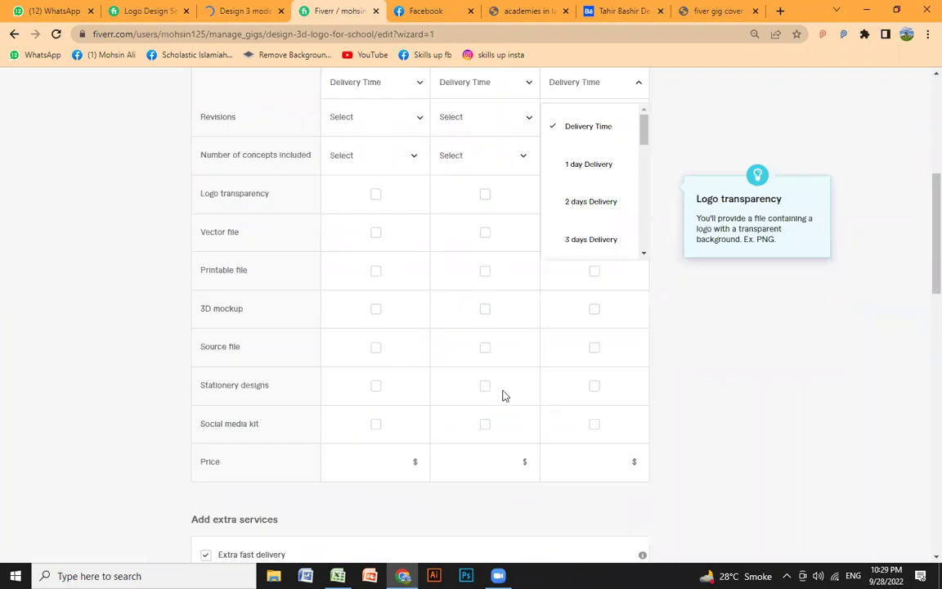
scroll(388, 326, down, 5)
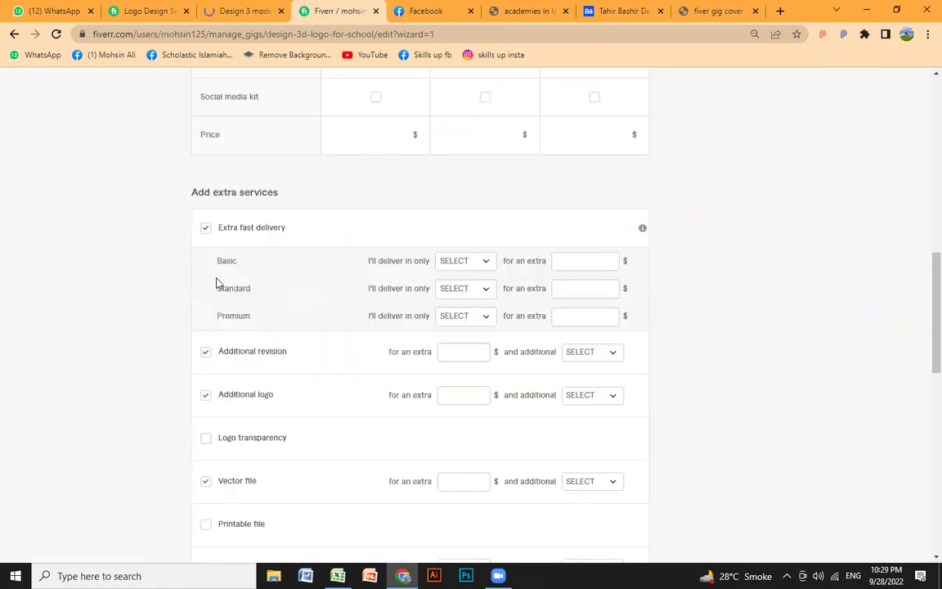